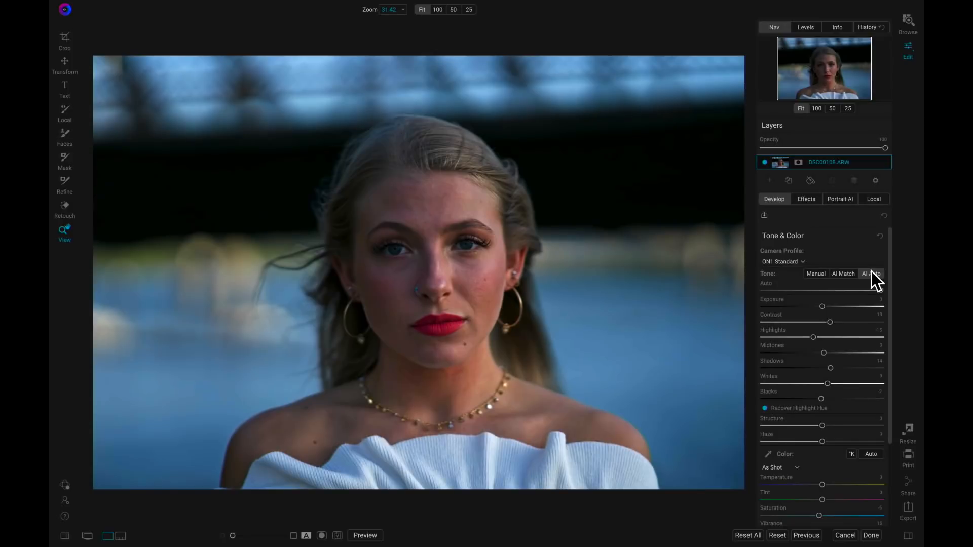
Apply Portrait AI to the portrait, set the skin retouching to 89 and expand the skin retouching details.
{"action": "left_click", "coordinate": [839, 200]}
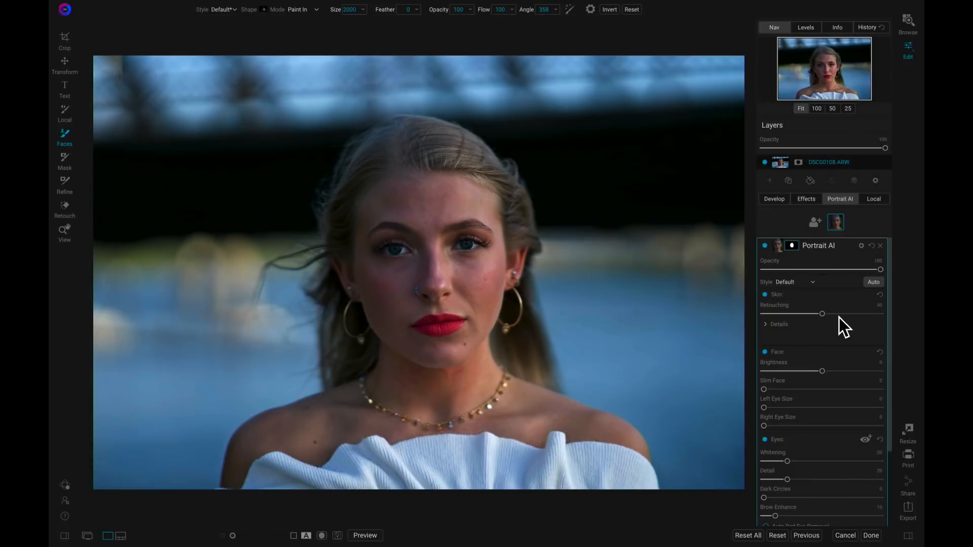
{"action": "key", "text": "z"}
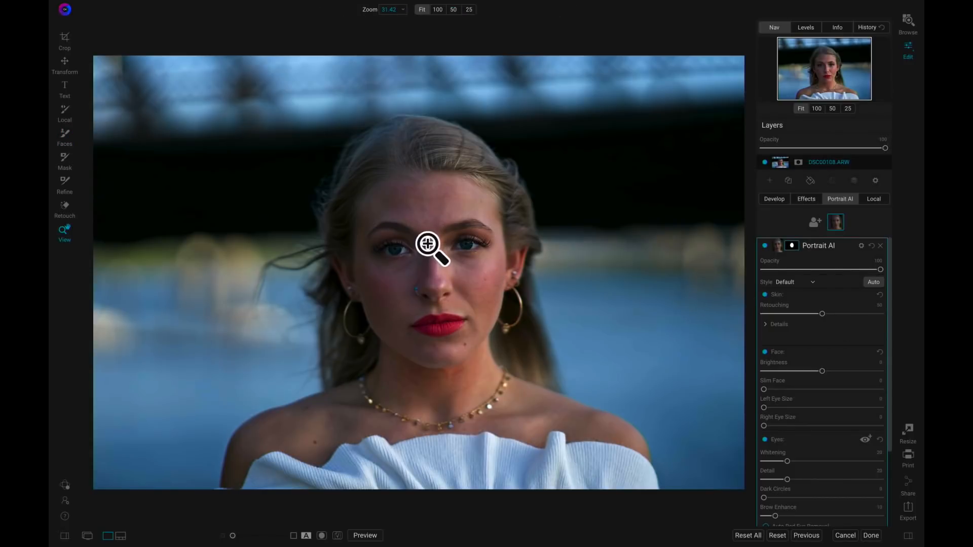
{"action": "left_click", "coordinate": [428, 246]}
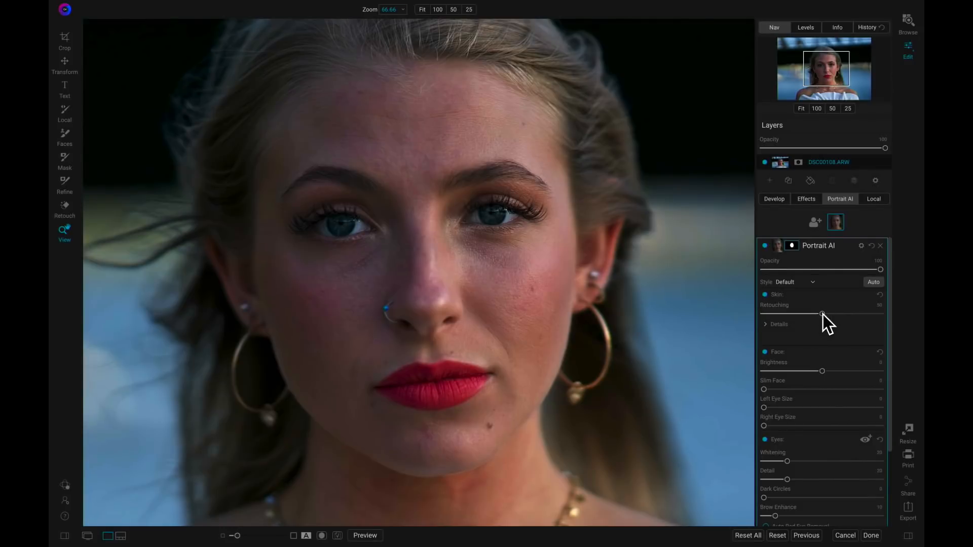
{"action": "left_click_drag", "start_coordinate": [857, 315], "coordinate": [868, 316]}
{"action": "left_click", "coordinate": [765, 324]}
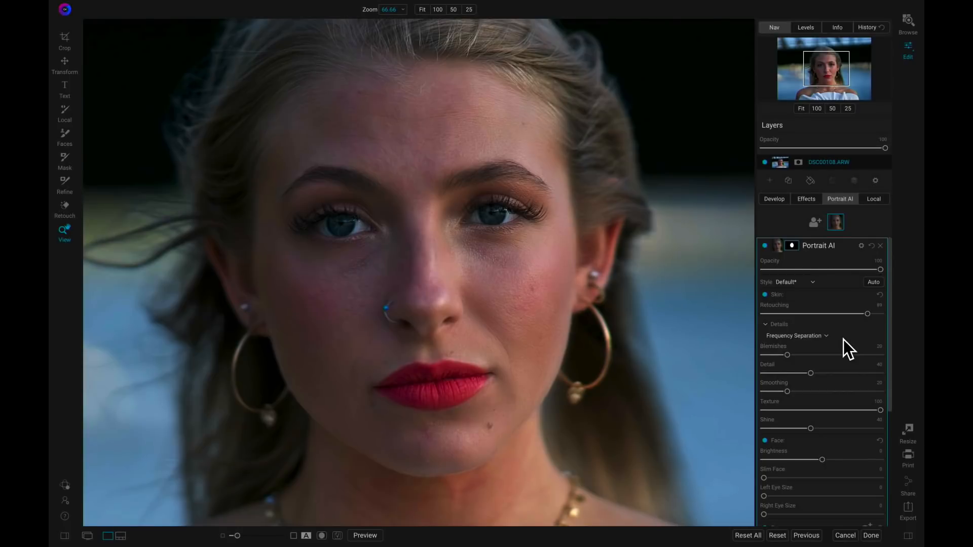
Keep Frequency Separation as the skin method, set blemishes to 38 and detail to 48, and compare the face with and without Portrait AI.
{"action": "left_click", "coordinate": [813, 338]}
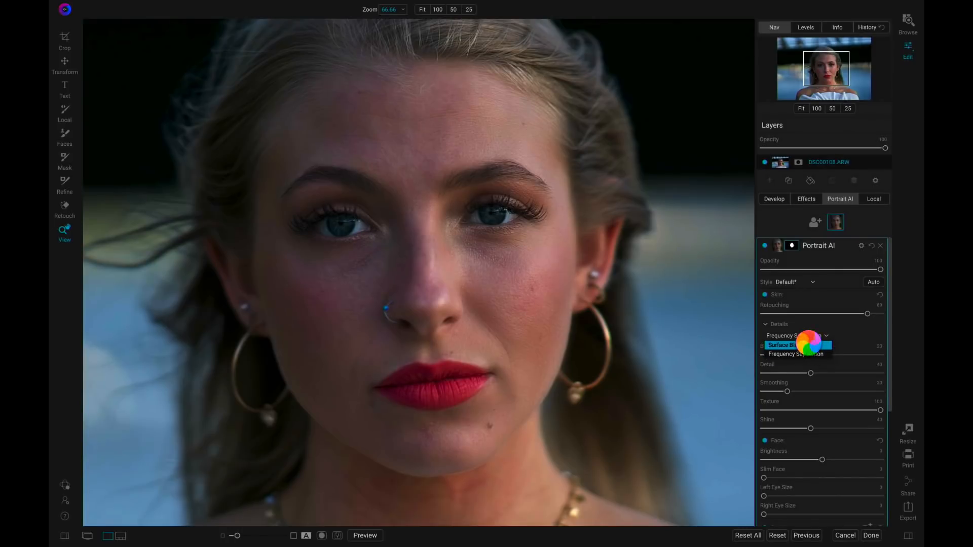
{"action": "left_click", "coordinate": [806, 354]}
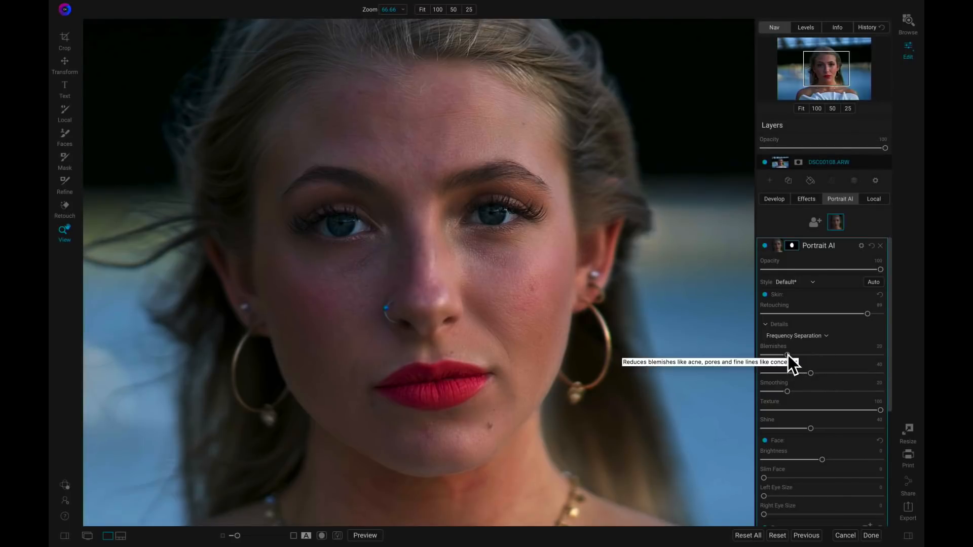
{"action": "left_click_drag", "start_coordinate": [788, 355], "coordinate": [808, 357]}
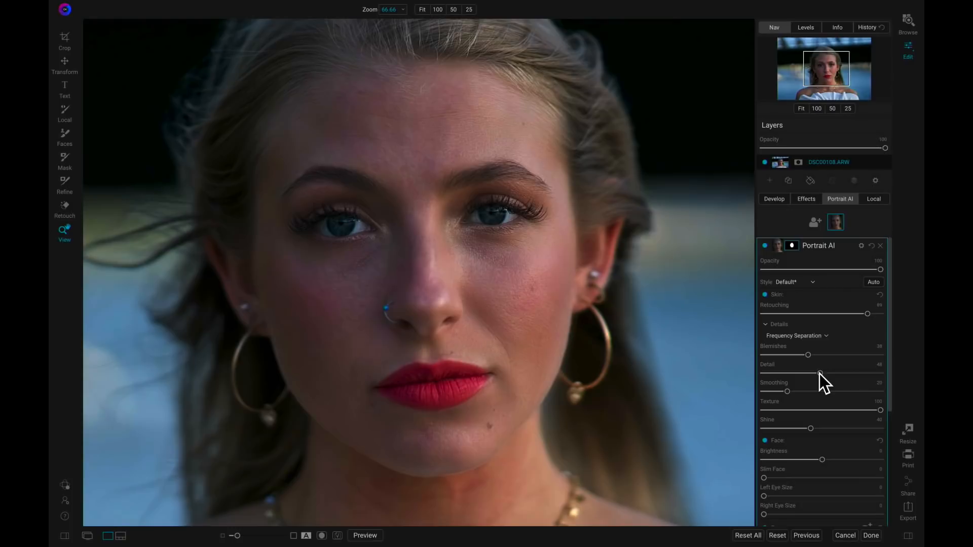
{"action": "left_click", "coordinate": [764, 246]}
{"action": "left_click", "coordinate": [764, 246]}
Set the face brightness to 39 and Slim Face to 17.
{"action": "scroll", "coordinate": [824, 303], "scroll_direction": "down", "scroll_amount": 3}
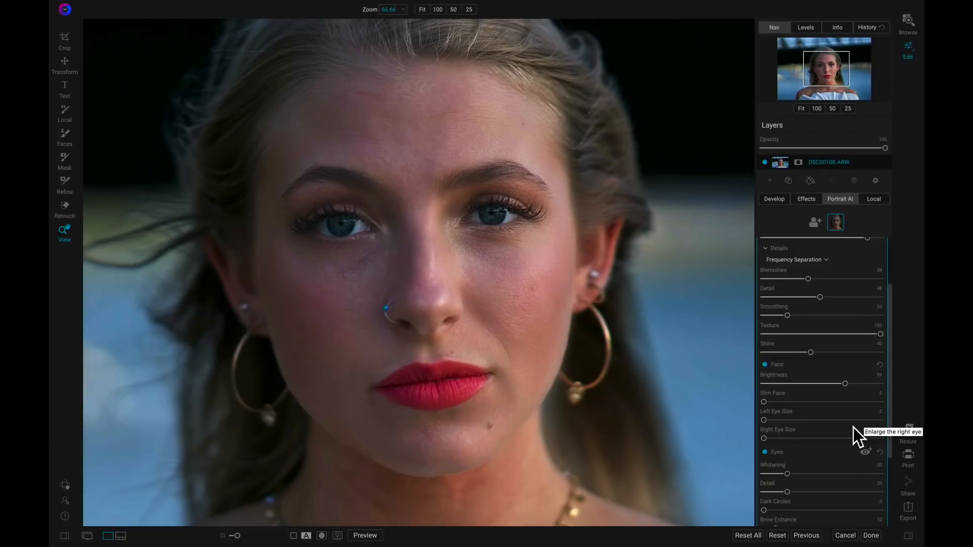
{"action": "left_click_drag", "start_coordinate": [771, 403], "coordinate": [783, 403]}
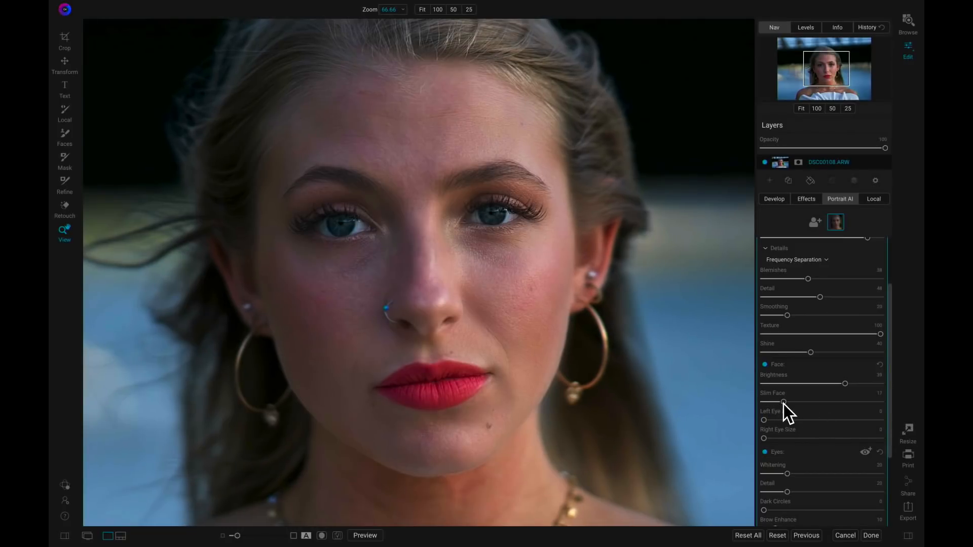
Set eye whitening to 41, eye detail to 56, dark circles to 33, brow enhance to 54 and lip vibrance to 48, and compare before and after.
{"action": "scroll", "coordinate": [841, 408], "scroll_direction": "down", "scroll_amount": 3}
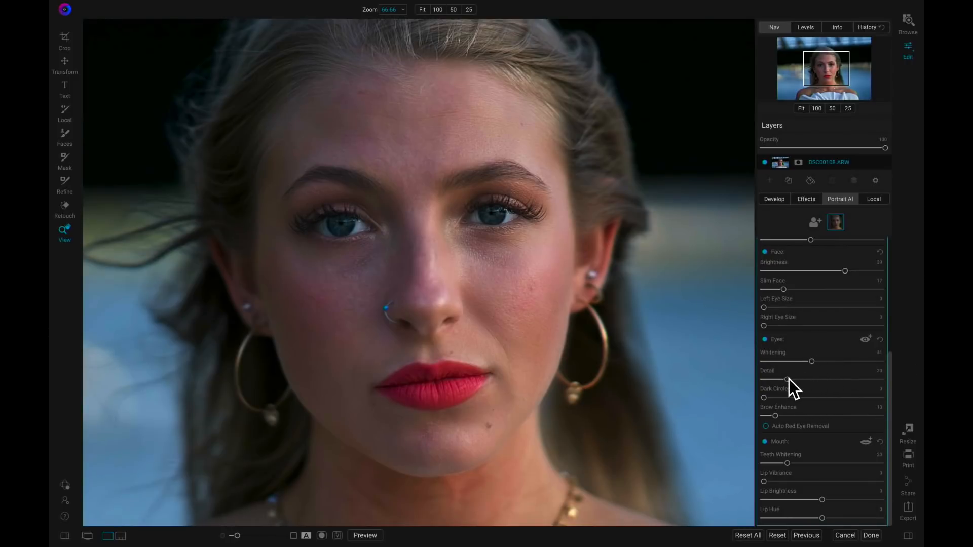
{"action": "left_click_drag", "start_coordinate": [821, 380], "coordinate": [830, 380]}
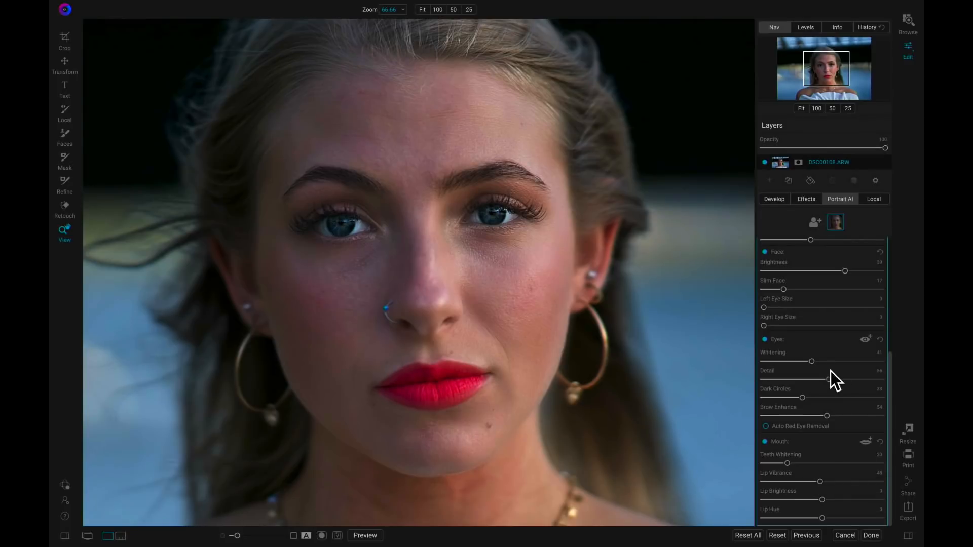
{"action": "scroll", "coordinate": [847, 403], "scroll_direction": "up", "scroll_amount": 5}
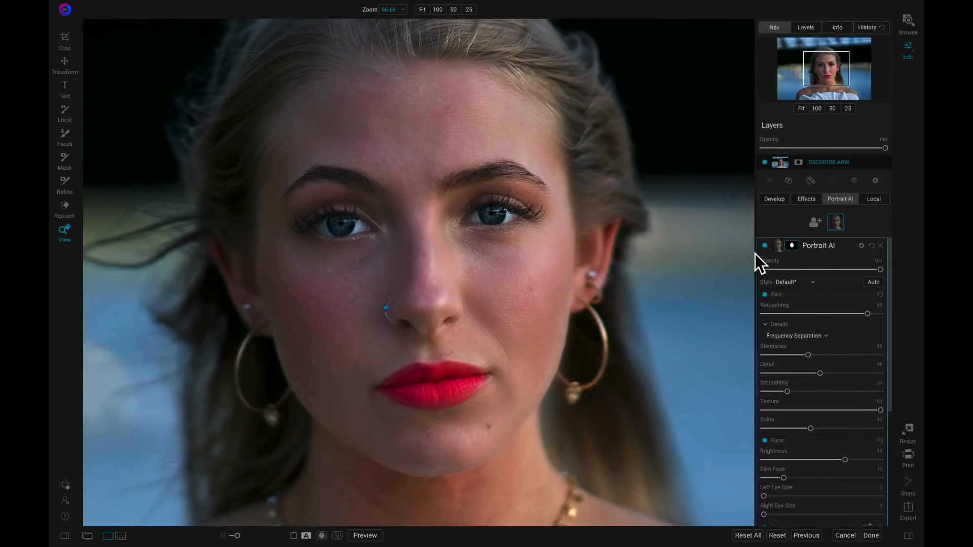
{"action": "left_click", "coordinate": [765, 246]}
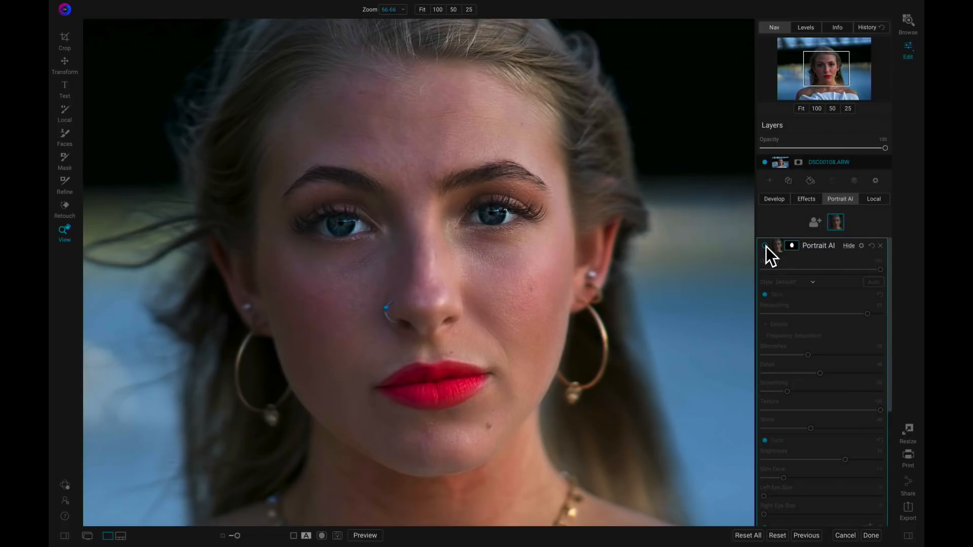
{"action": "left_click", "coordinate": [765, 246]}
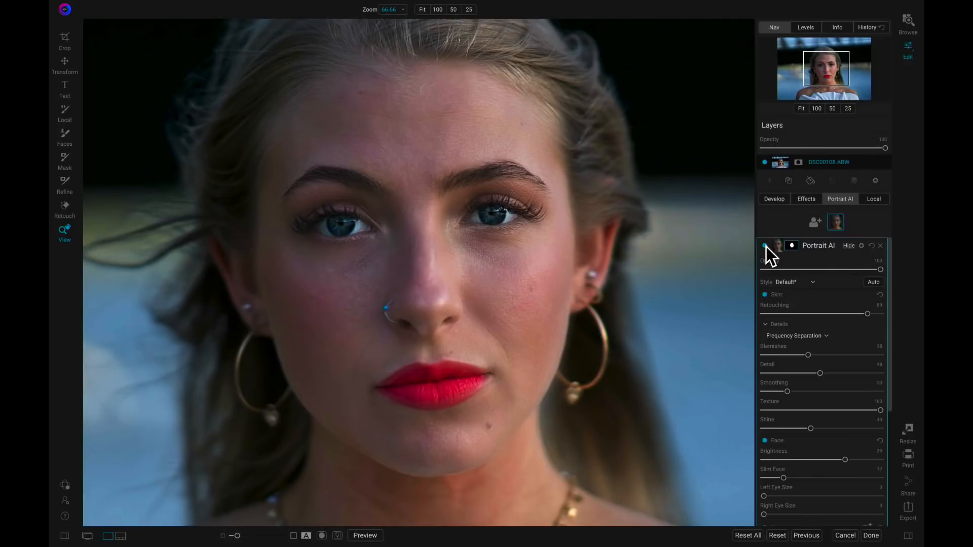
Sync the Develop and Portrait AI settings from DSC00108.ARW to all photos in the filmstrip.
{"action": "key", "text": "n"}
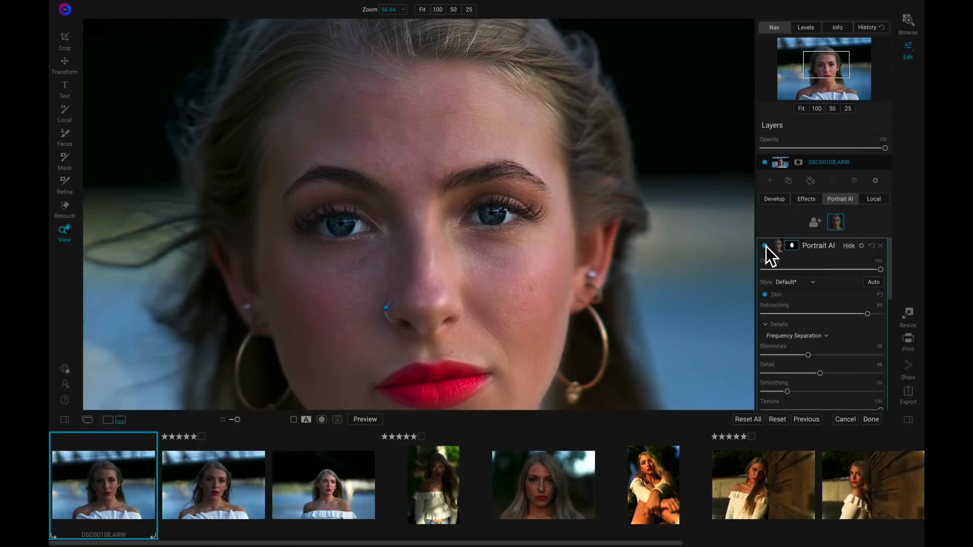
{"action": "key", "text": "ctrl+a"}
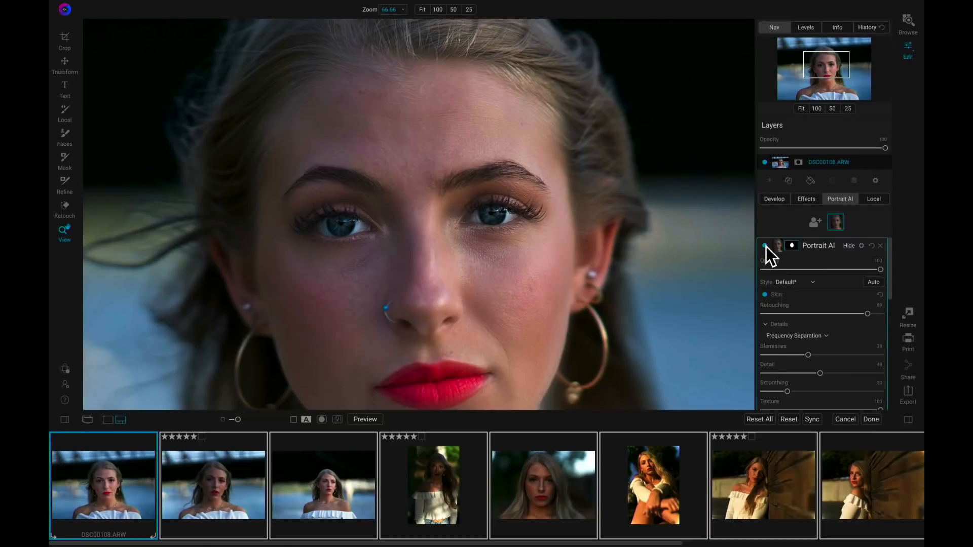
{"action": "left_click", "coordinate": [812, 419]}
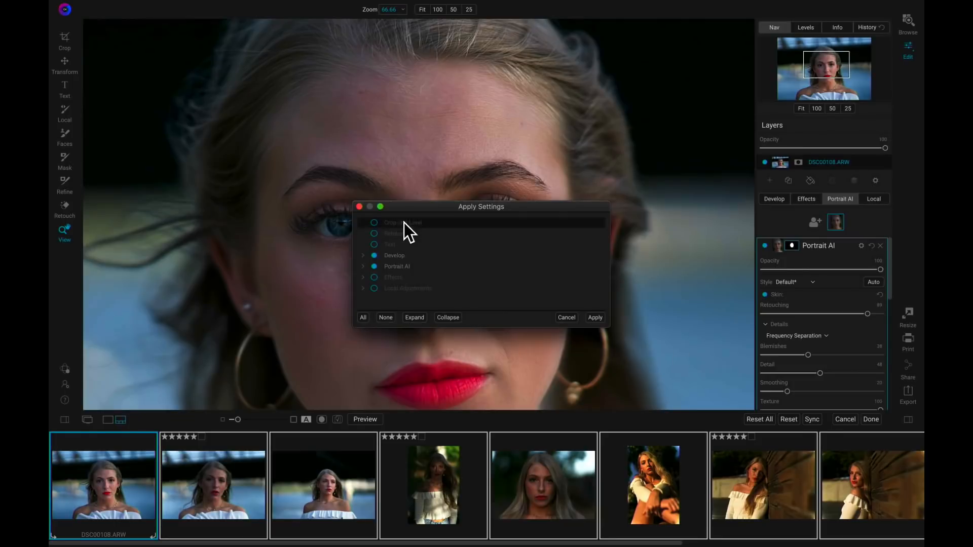
{"action": "left_click", "coordinate": [595, 317]}
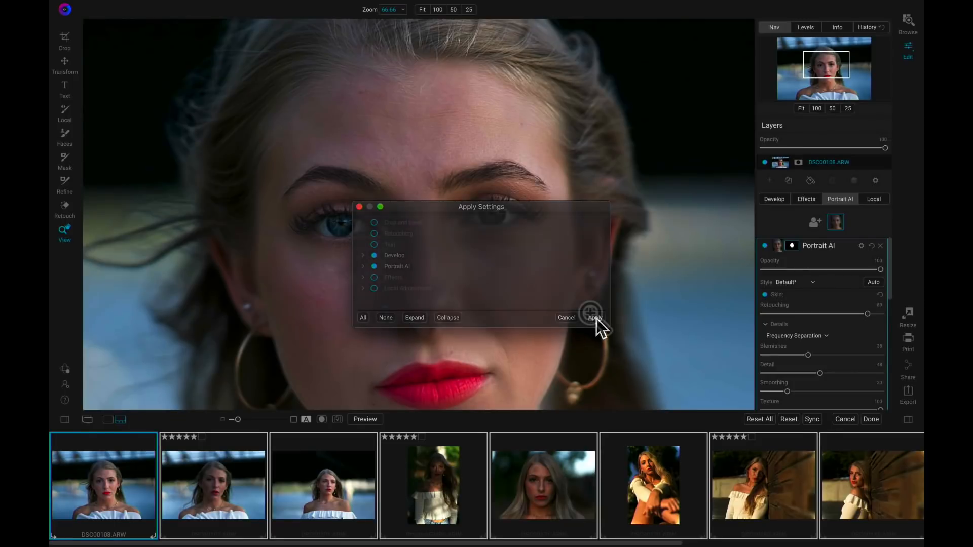
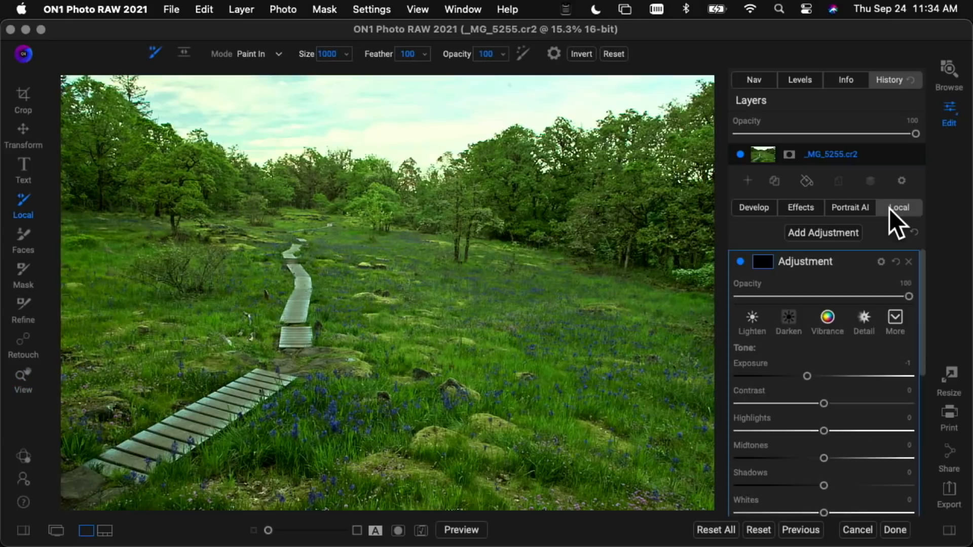
Mask the local darkening adjustment with a linear gradient over the sky, tilted and positioned along the treeline.
{"action": "left_click", "coordinate": [184, 52]}
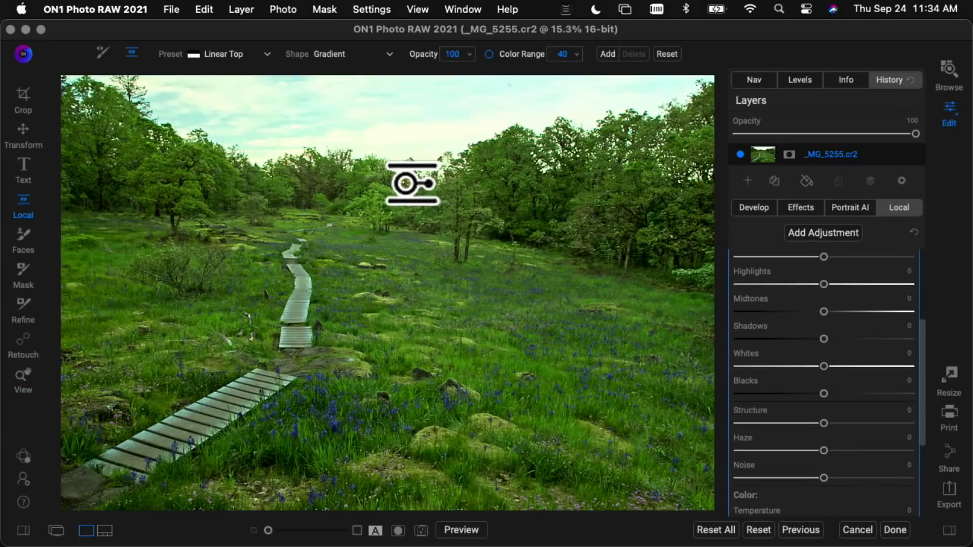
{"action": "left_click", "coordinate": [413, 172]}
{"action": "mouse_move", "coordinate": [464, 171]}
{"action": "left_mouse_down"}
{"action": "mouse_move", "coordinate": [419, 182]}
{"action": "mouse_move", "coordinate": [448, 159]}
{"action": "mouse_move", "coordinate": [321, 101]}
{"action": "mouse_move", "coordinate": [230, 150]}
{"action": "left_mouse_up"}
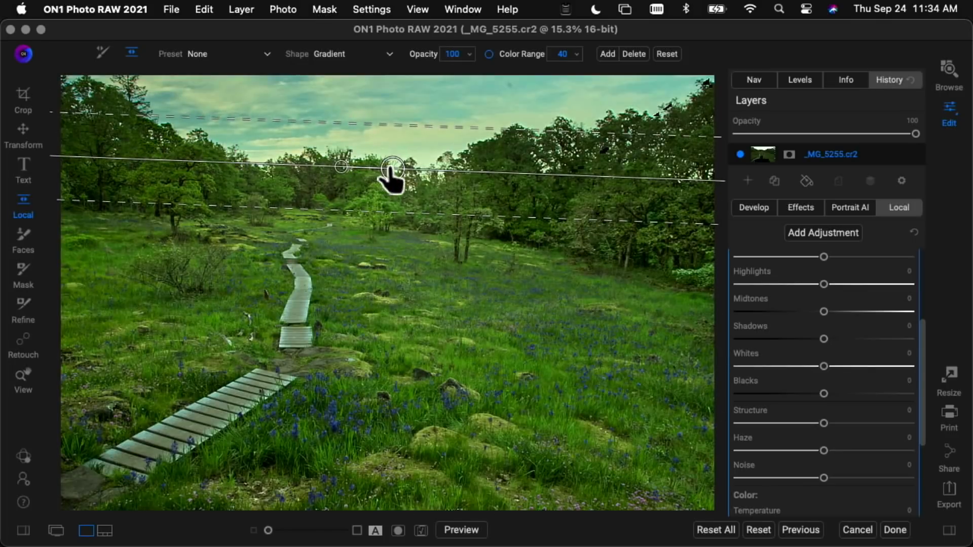
{"action": "left_click_drag", "start_coordinate": [389, 166], "coordinate": [417, 154]}
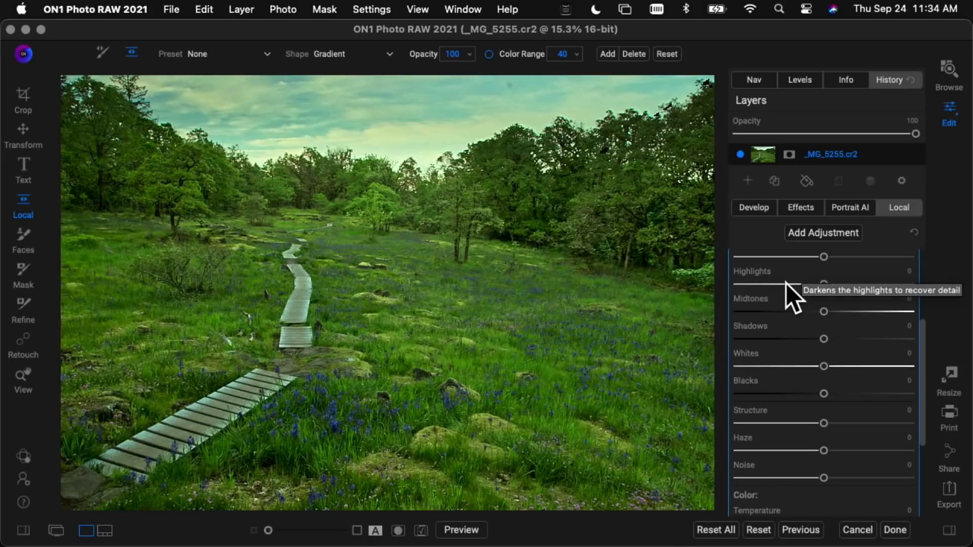
Compare the landscape with and without the sky gradient adjustment.
{"action": "scroll", "coordinate": [786, 284], "scroll_direction": "up", "scroll_amount": 3}
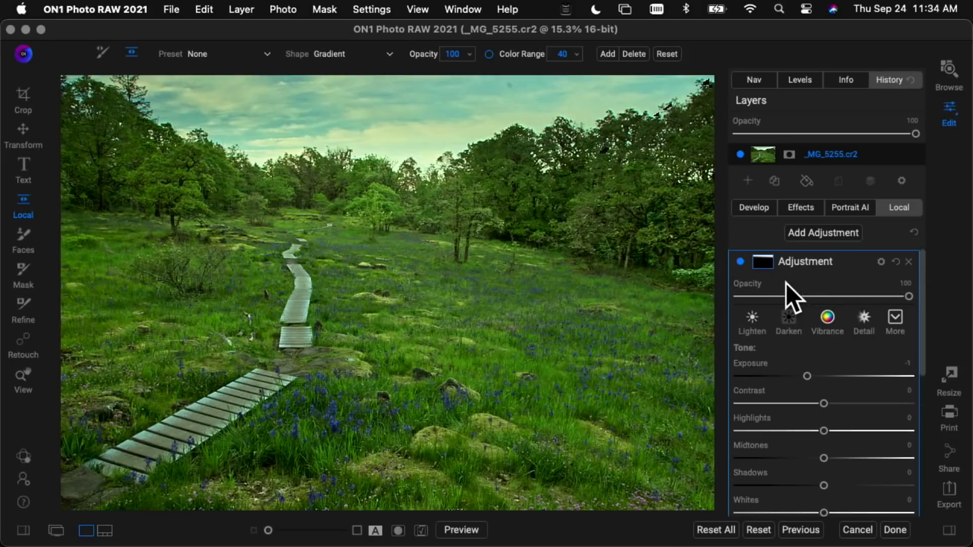
{"action": "left_click", "coordinate": [741, 260]}
{"action": "left_click", "coordinate": [741, 261]}
{"action": "left_click", "coordinate": [741, 260]}
{"action": "left_click", "coordinate": [741, 261]}
{"action": "left_click", "coordinate": [741, 261]}
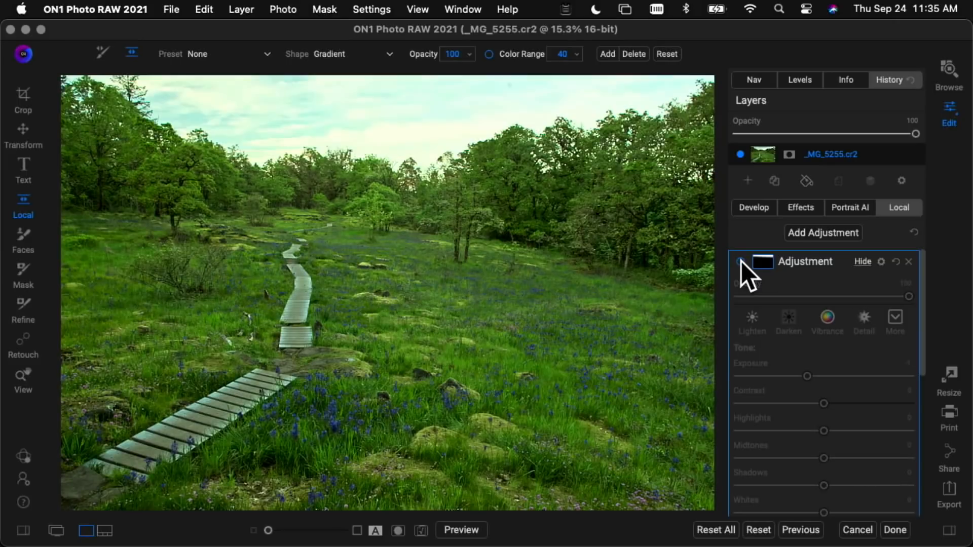
{"action": "left_click", "coordinate": [741, 260]}
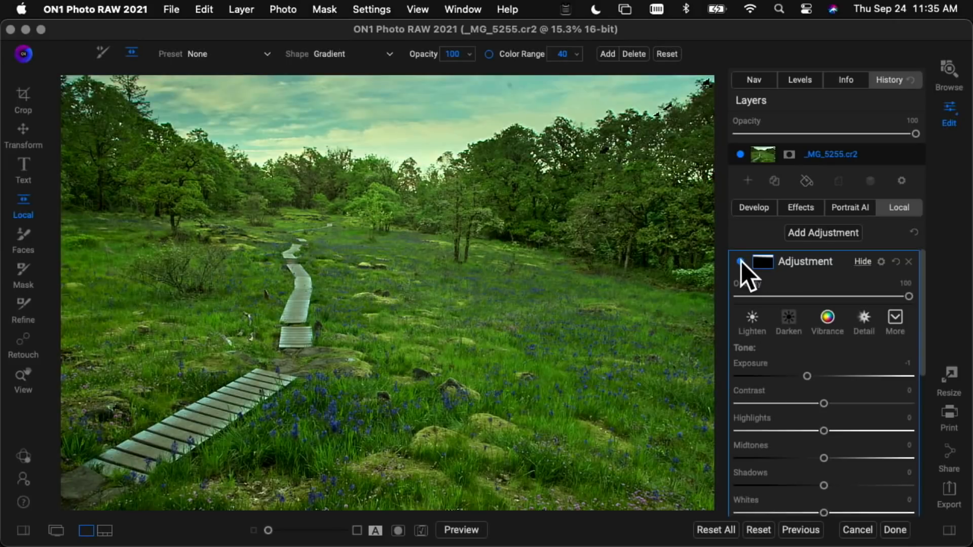
Enable Color Range on the sky gradient, display its mask and adjust the range amount.
{"action": "left_click", "coordinate": [490, 55]}
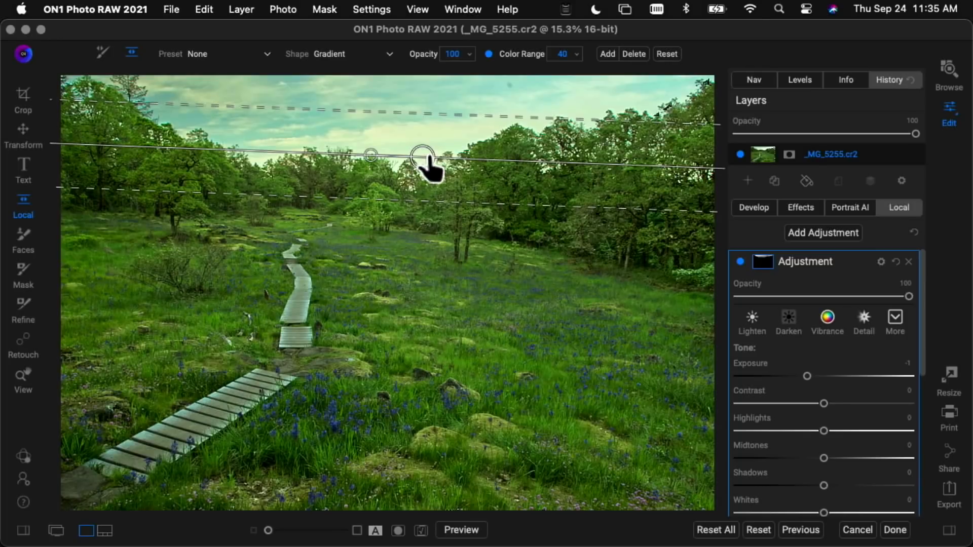
{"action": "key", "text": "super+m"}
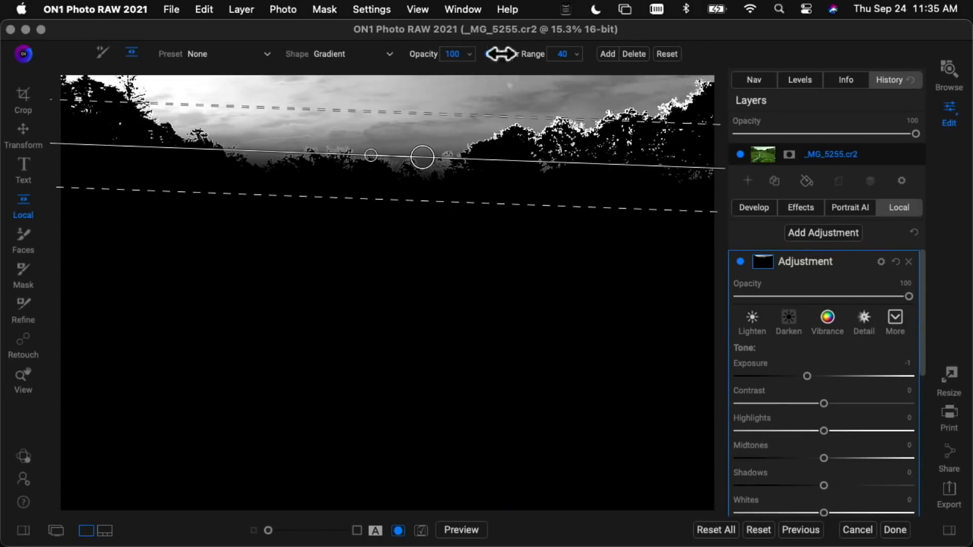
{"action": "mouse_move", "coordinate": [521, 57]}
{"action": "left_mouse_down"}
{"action": "mouse_move", "coordinate": [506, 57]}
{"action": "mouse_move", "coordinate": [530, 58]}
{"action": "mouse_move", "coordinate": [524, 40]}
{"action": "left_mouse_up"}
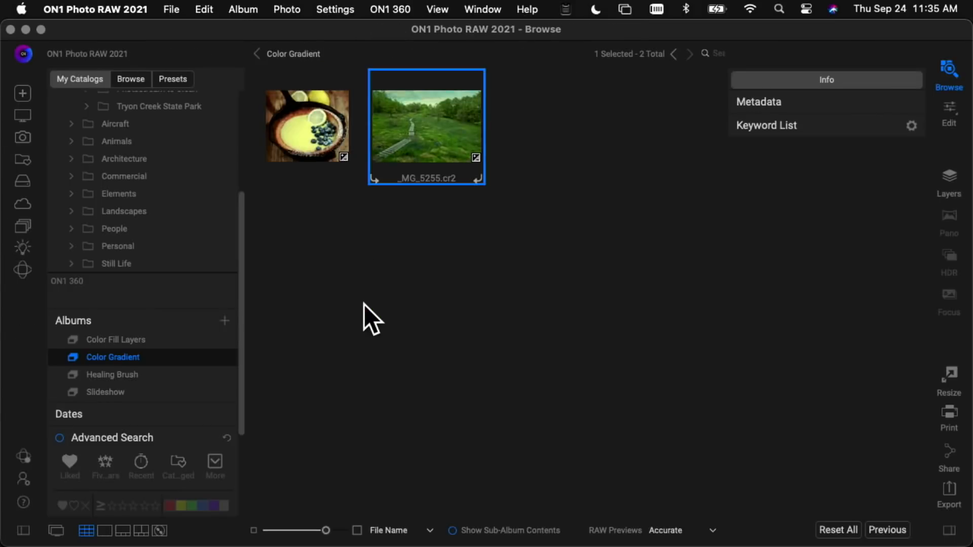
Open _70A9868.JPG for editing and set its local adjustment to structure 23, temperature -25 and saturation 29.
{"action": "left_click", "coordinate": [324, 138]}
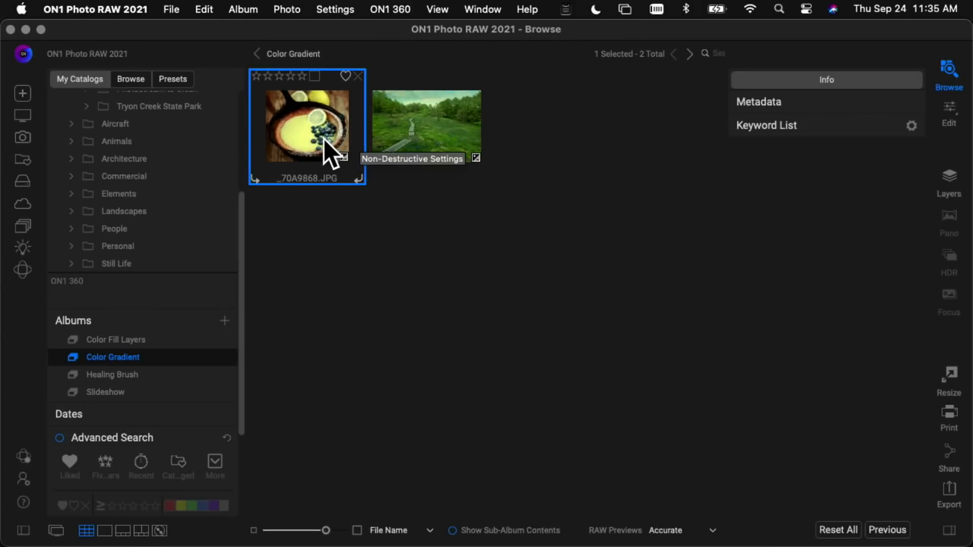
{"action": "double_click", "coordinate": [324, 139]}
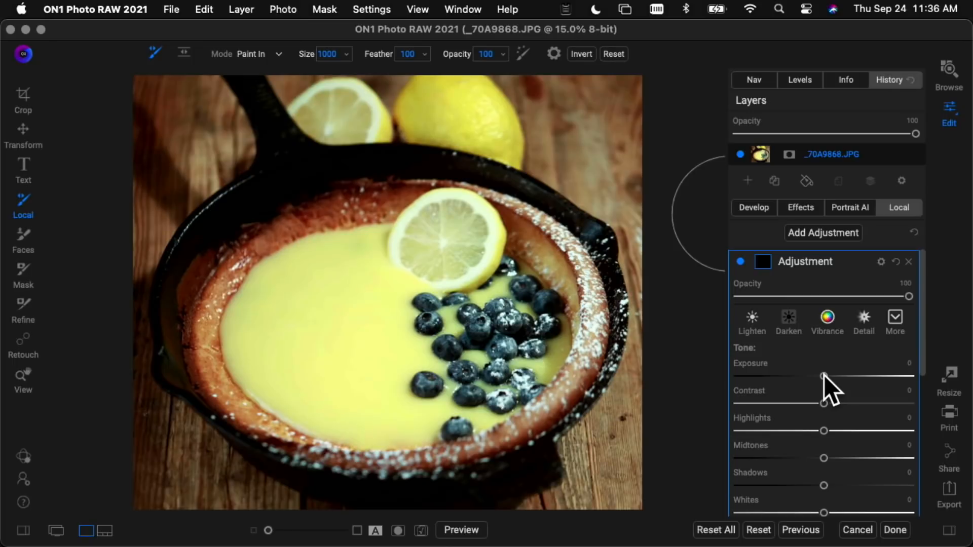
{"action": "scroll", "coordinate": [824, 376], "scroll_direction": "down", "scroll_amount": 5}
{"action": "scroll", "coordinate": [824, 388], "scroll_direction": "down", "scroll_amount": 1}
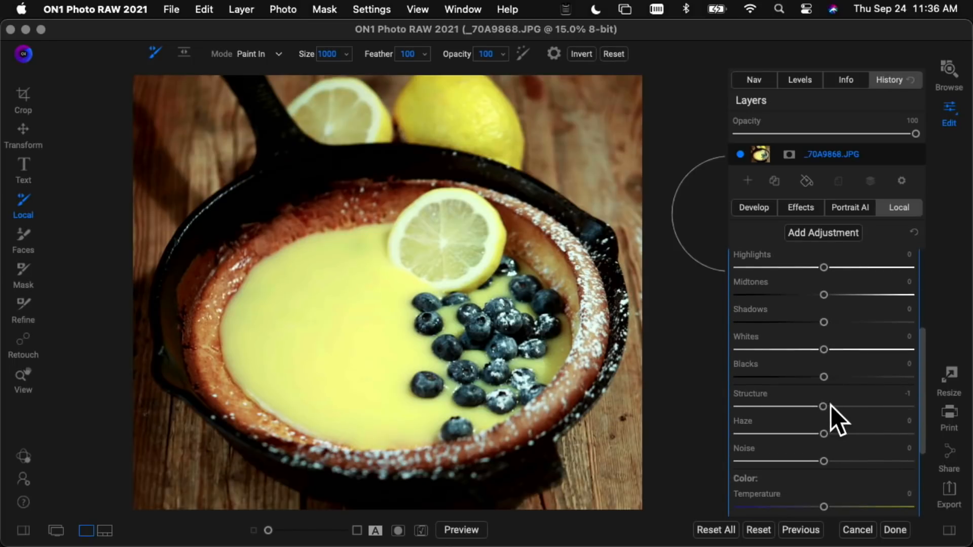
{"action": "scroll", "coordinate": [844, 405], "scroll_direction": "down", "scroll_amount": 5}
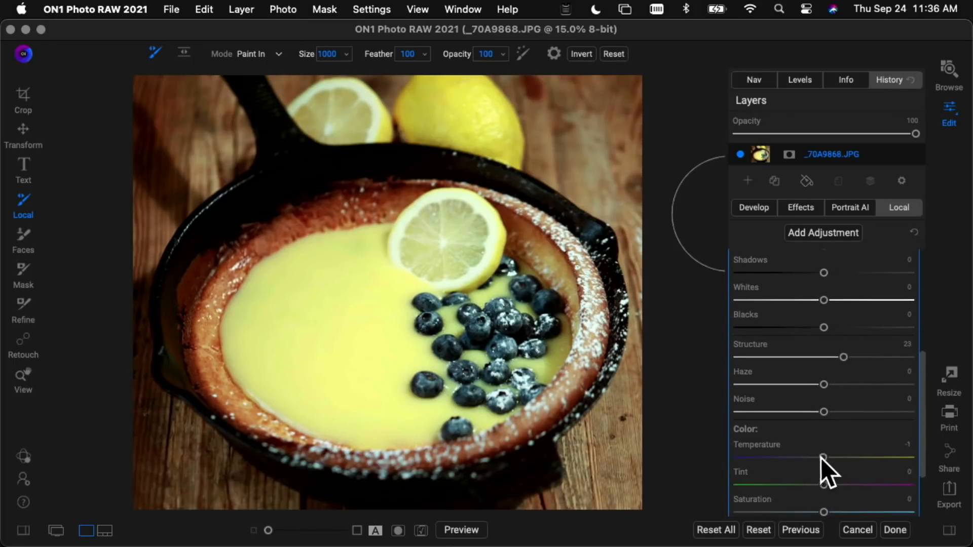
{"action": "left_click_drag", "start_coordinate": [821, 458], "coordinate": [849, 470]}
{"action": "scroll", "coordinate": [802, 458], "scroll_direction": "down", "scroll_amount": 4}
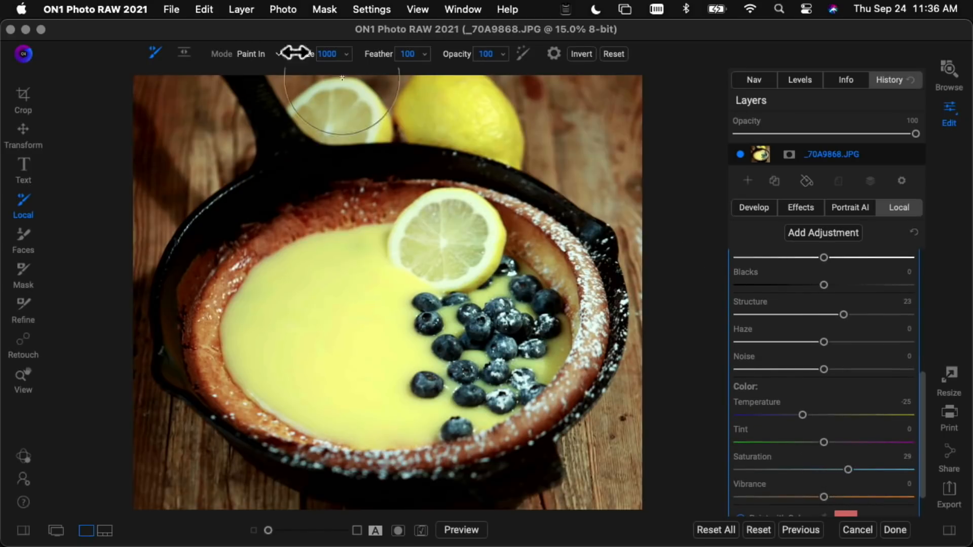
Mask the local adjustment with an Edges-shaped gradient placed over the blueberries.
{"action": "left_click", "coordinate": [185, 53]}
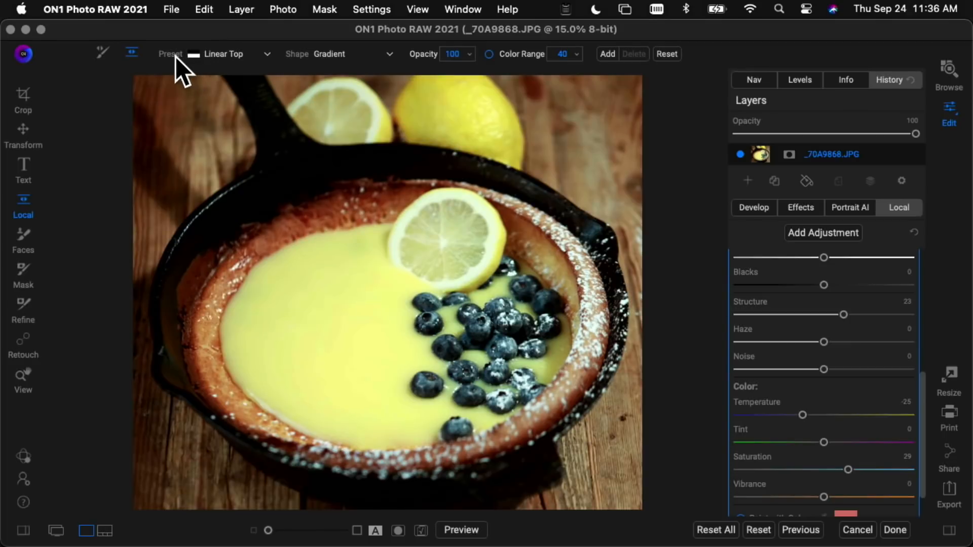
{"action": "left_click", "coordinate": [339, 55]}
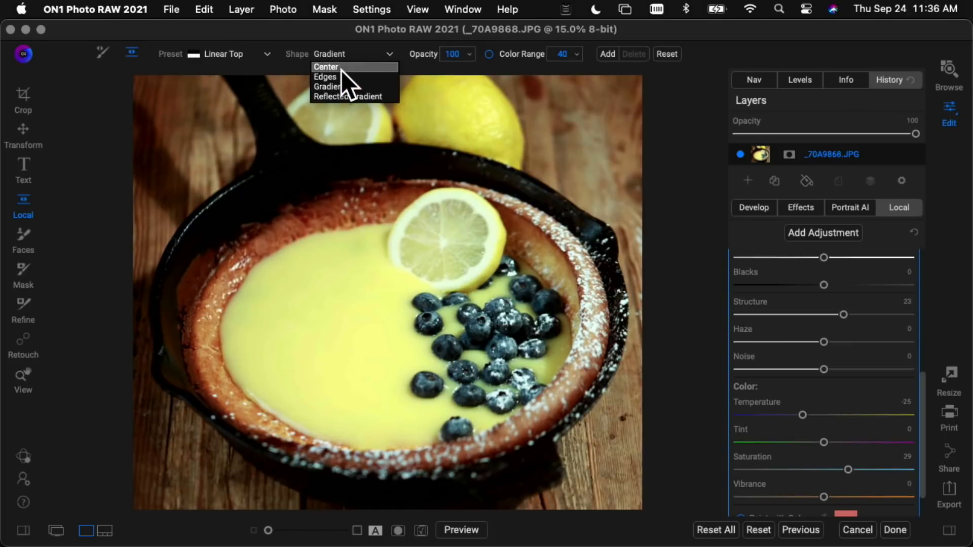
{"action": "left_click", "coordinate": [341, 76]}
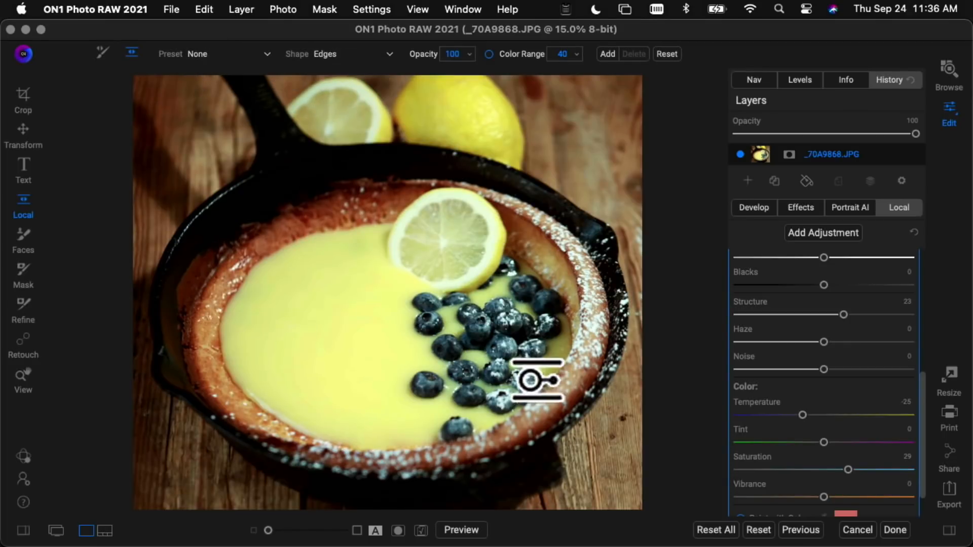
{"action": "left_click", "coordinate": [501, 344]}
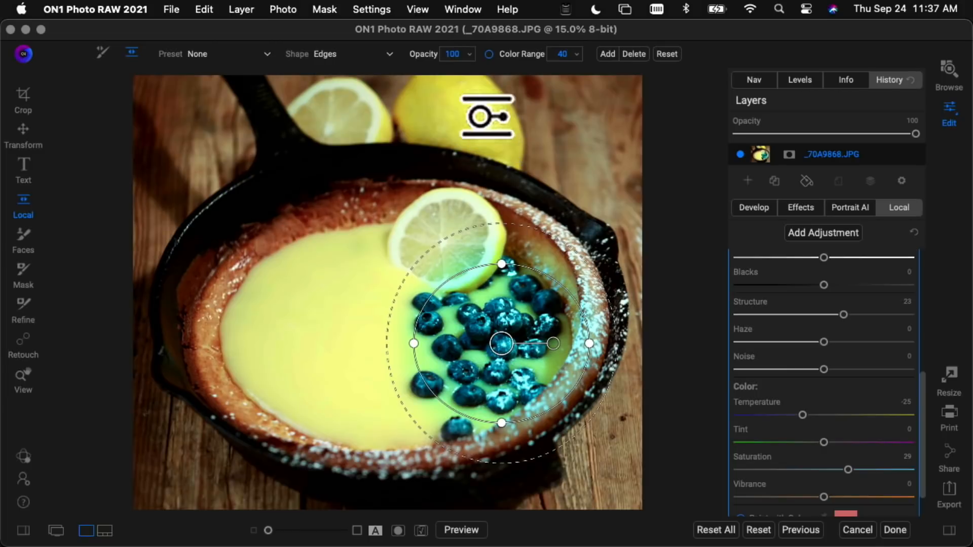
Enable Color Range on the blueberry gradient and recentre it over the berries while checking its mask.
{"action": "left_click", "coordinate": [488, 55]}
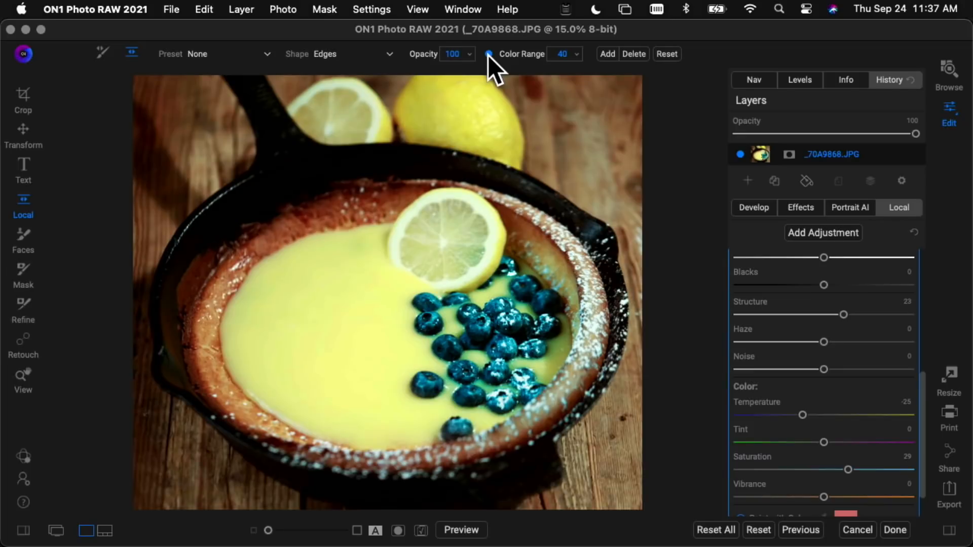
{"action": "key", "text": "o"}
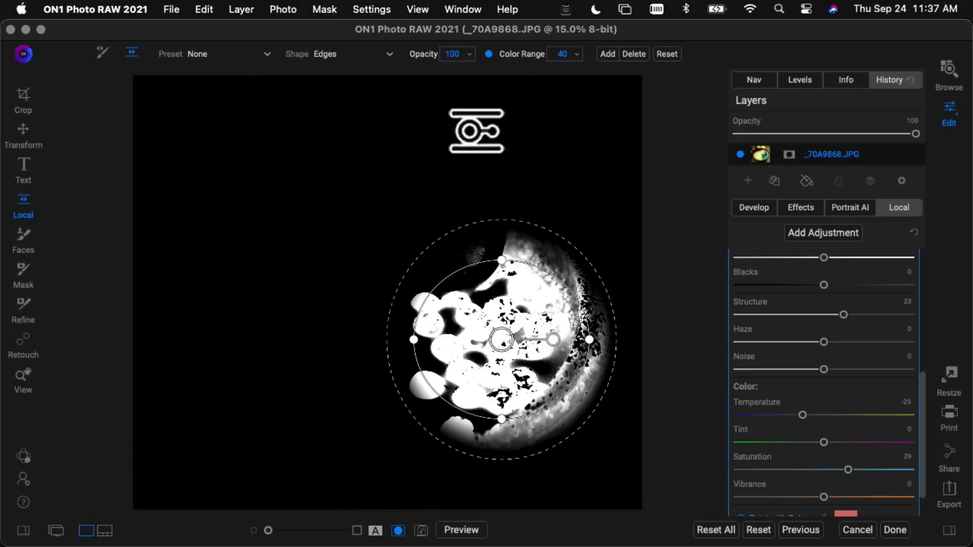
{"action": "left_click_drag", "start_coordinate": [504, 339], "coordinate": [479, 335]}
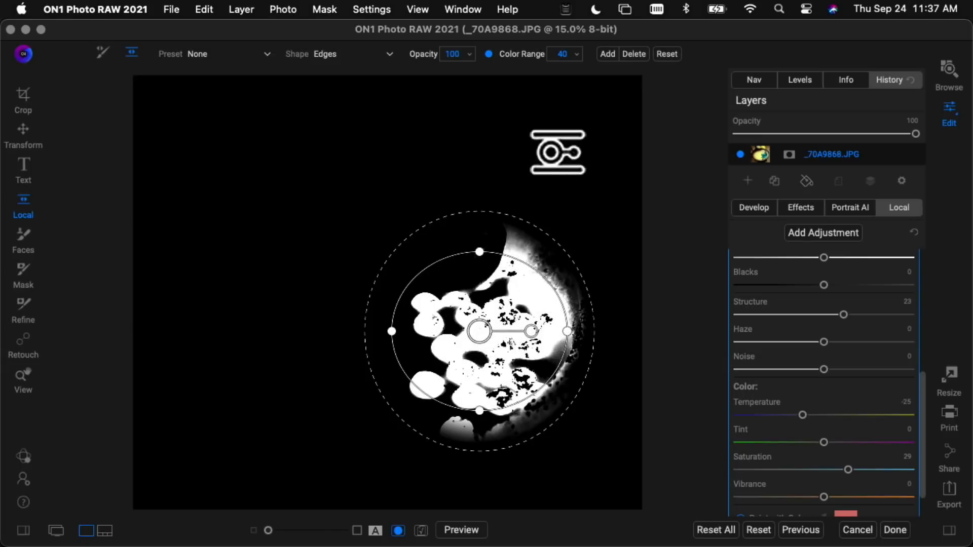
{"action": "key", "text": "super+m"}
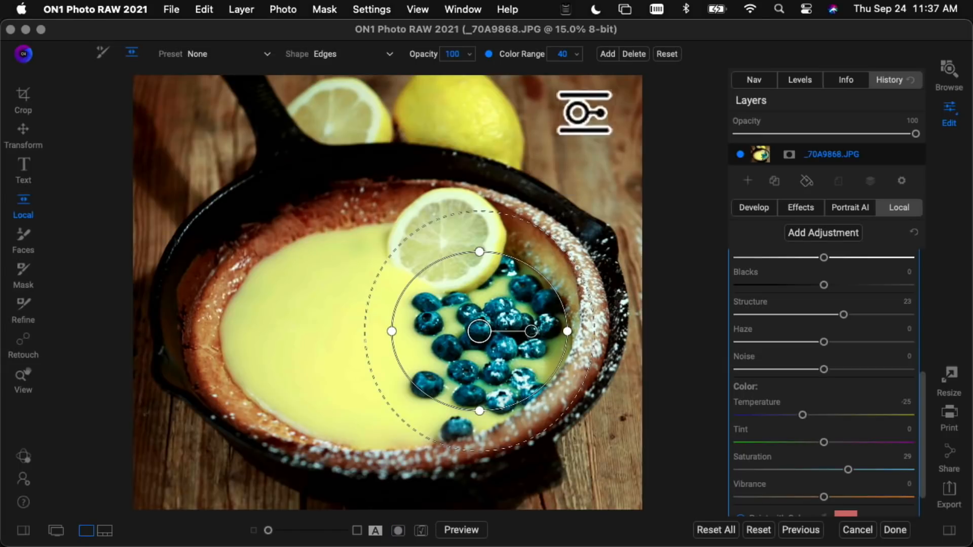
Compare the dessert photo with and without the blueberry adjustment.
{"action": "scroll", "coordinate": [798, 299], "scroll_direction": "up", "scroll_amount": 5}
{"action": "left_click", "coordinate": [741, 262]}
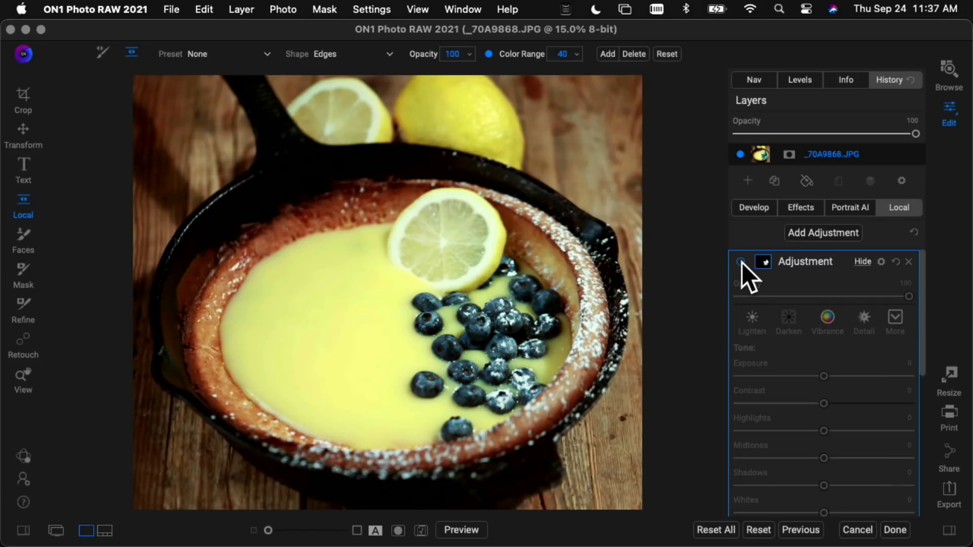
{"action": "left_click", "coordinate": [741, 262]}
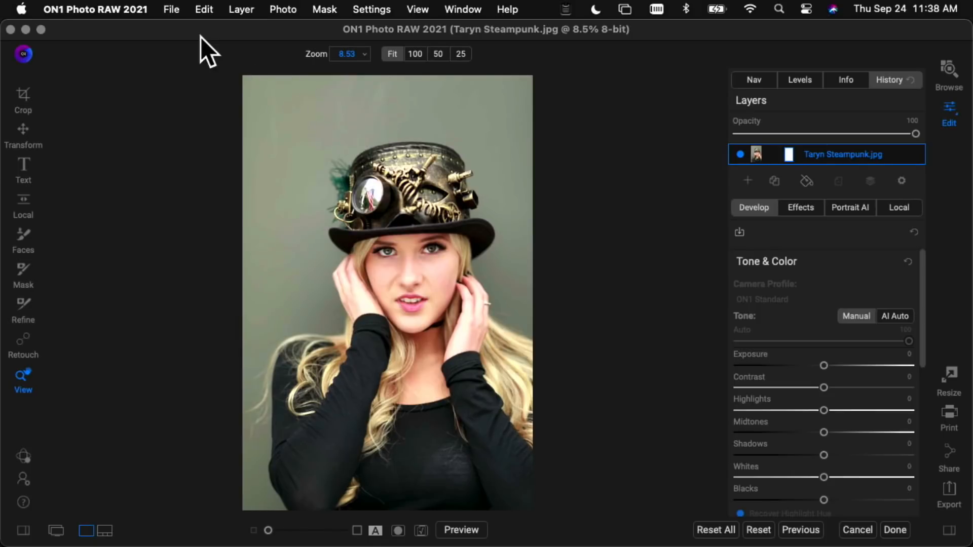
Set the steampunk portrait's canvas size to 11 inches wide by 8.5 inches high.
{"action": "left_click", "coordinate": [172, 9]}
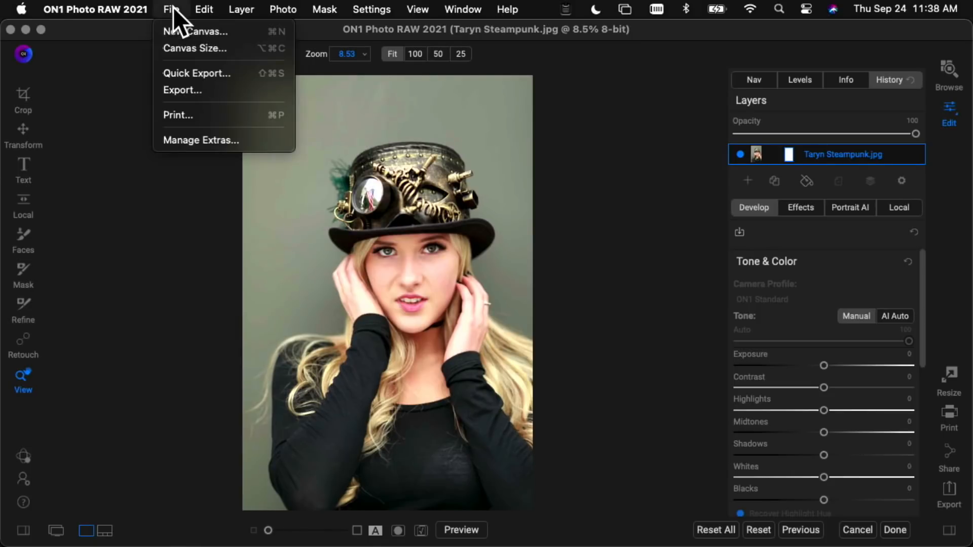
{"action": "left_click", "coordinate": [184, 52]}
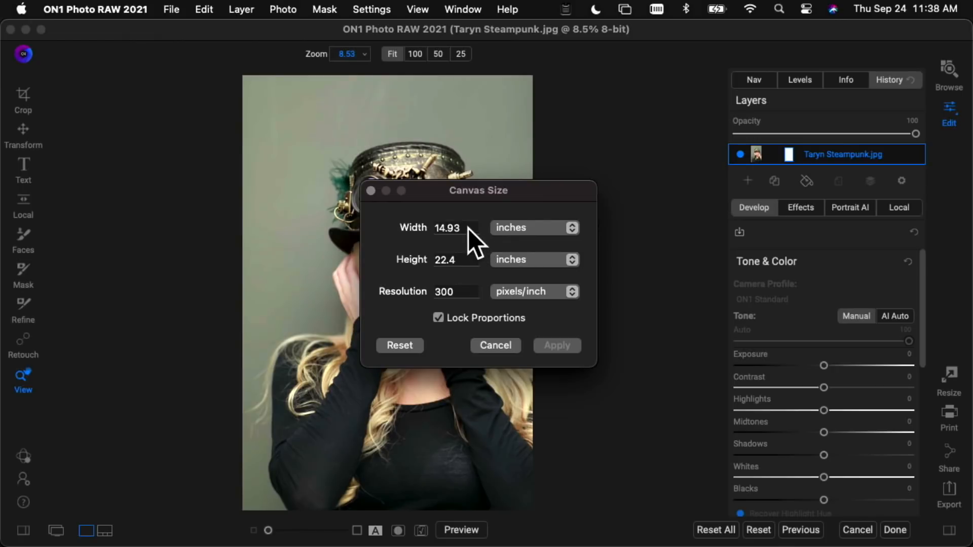
{"action": "left_click_drag", "start_coordinate": [469, 229], "coordinate": [397, 223]}
{"action": "type", "text": "11"}
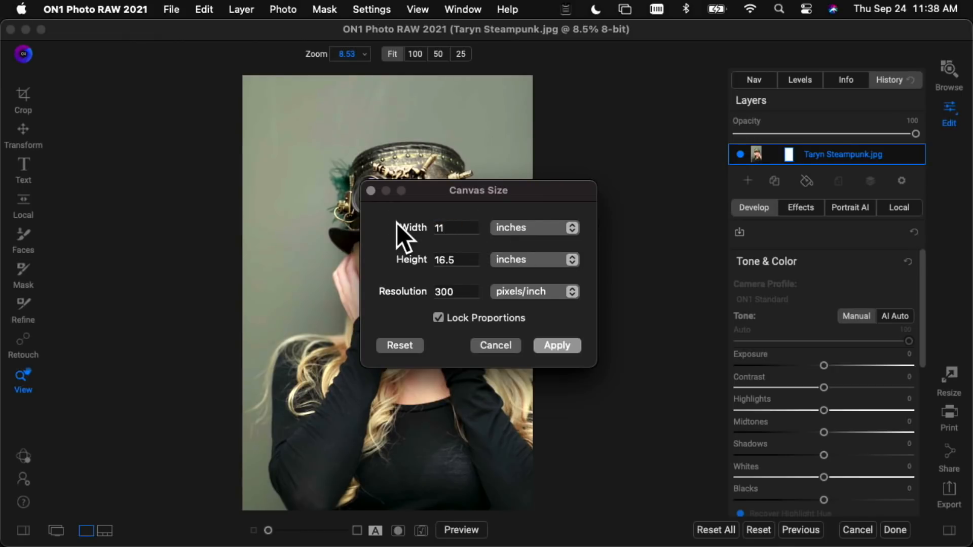
{"action": "key", "text": "Tab"}
{"action": "type", "text": "8.5"}
{"action": "left_click", "coordinate": [551, 343]}
{"action": "left_click", "coordinate": [541, 336]}
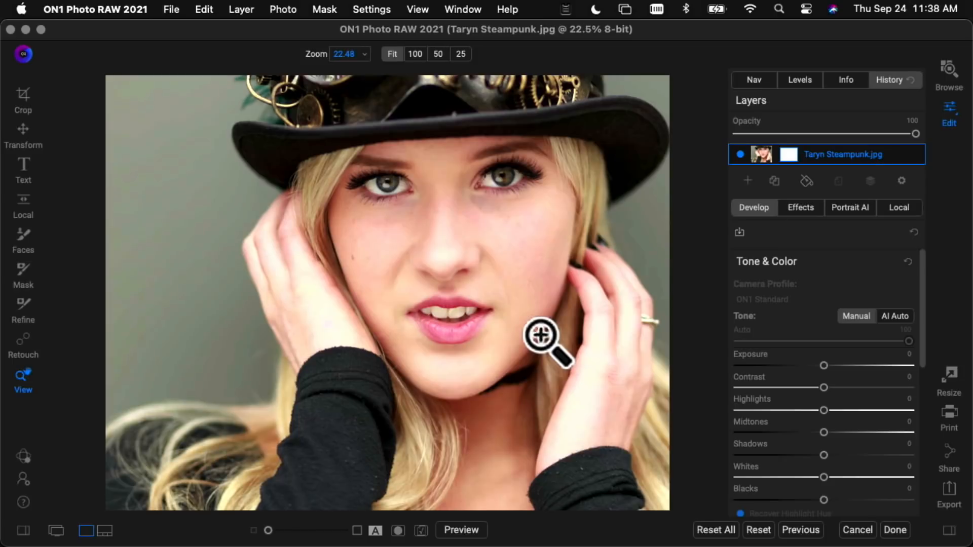
Transform the portrait layer to 40% scale and 26° rotation, shift it toward the canvas's right side and apply.
{"action": "left_click", "coordinate": [23, 134]}
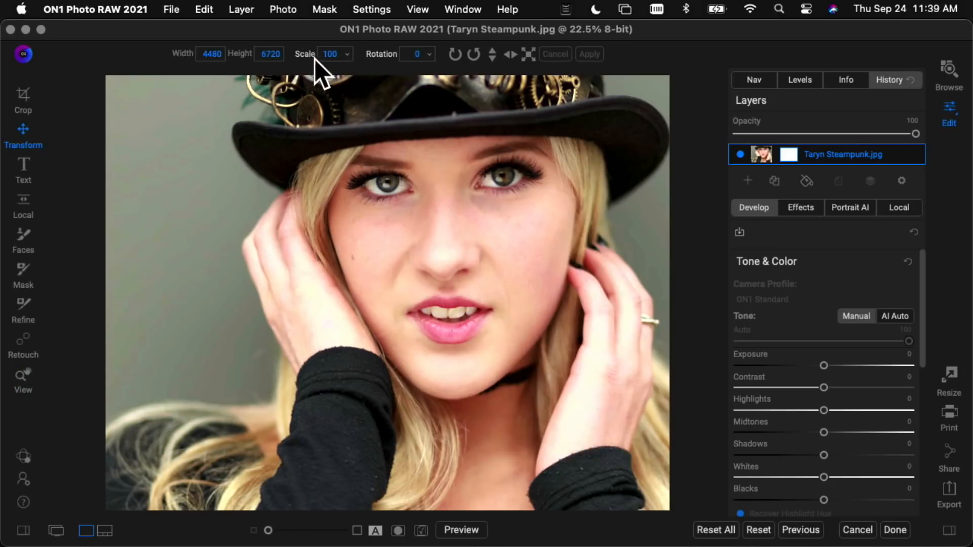
{"action": "left_click_drag", "start_coordinate": [319, 63], "coordinate": [272, 57]}
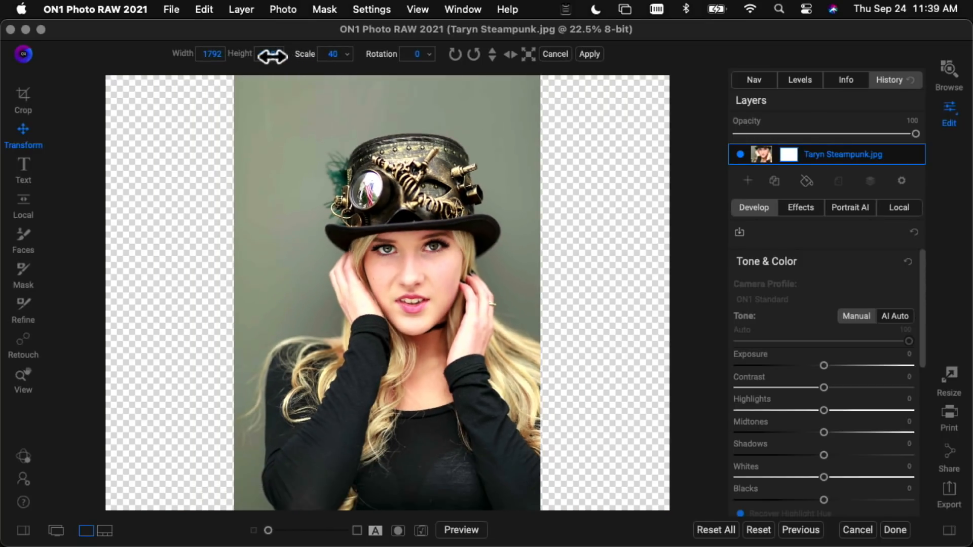
{"action": "left_click_drag", "start_coordinate": [578, 122], "coordinate": [628, 226]}
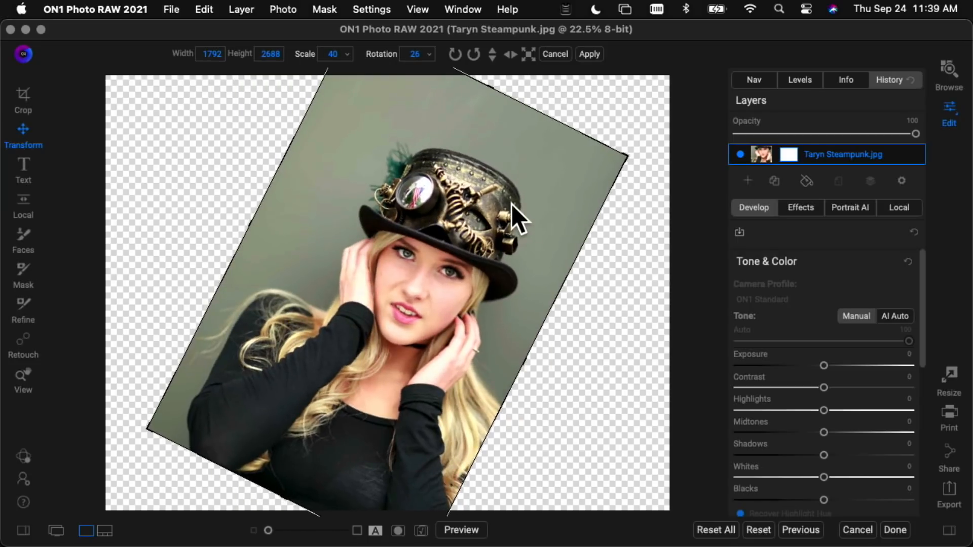
{"action": "left_click_drag", "start_coordinate": [484, 200], "coordinate": [567, 179]}
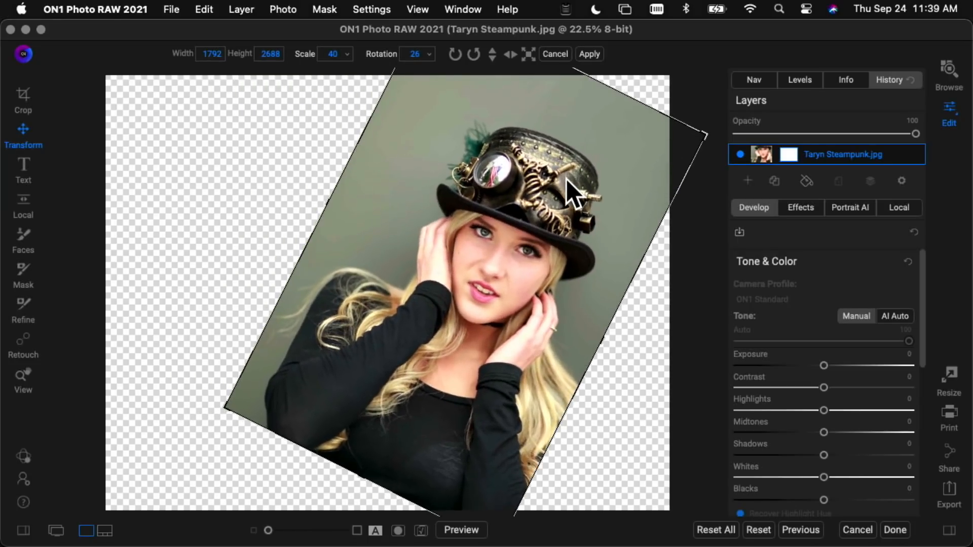
{"action": "left_click", "coordinate": [586, 53]}
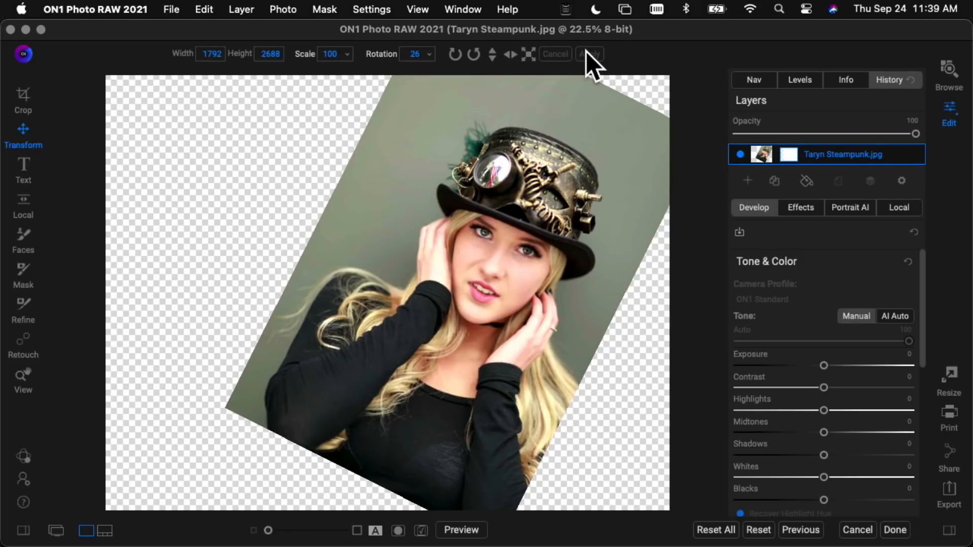
{"action": "left_click", "coordinate": [587, 53]}
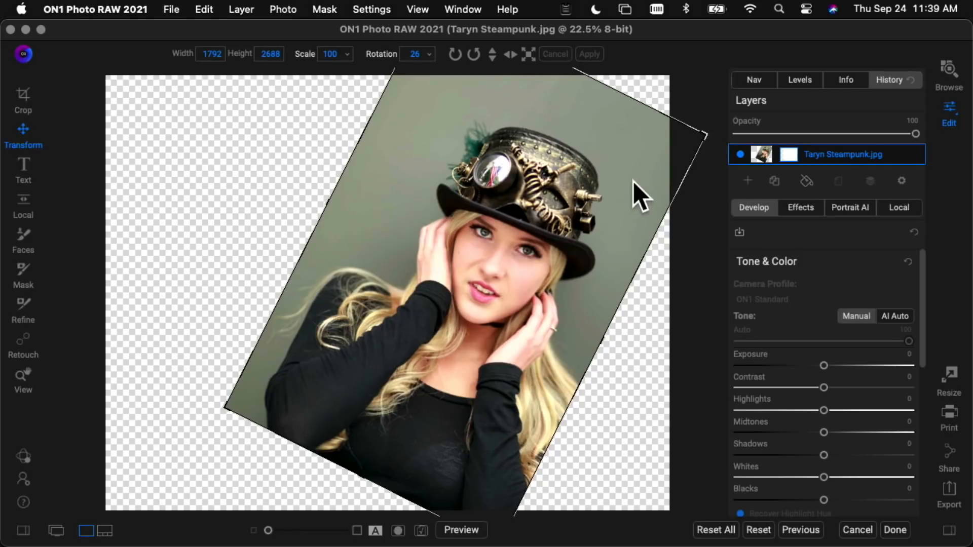
Add a Tungsten color fill layer and place it below the portrait layer.
{"action": "left_click", "coordinate": [804, 182]}
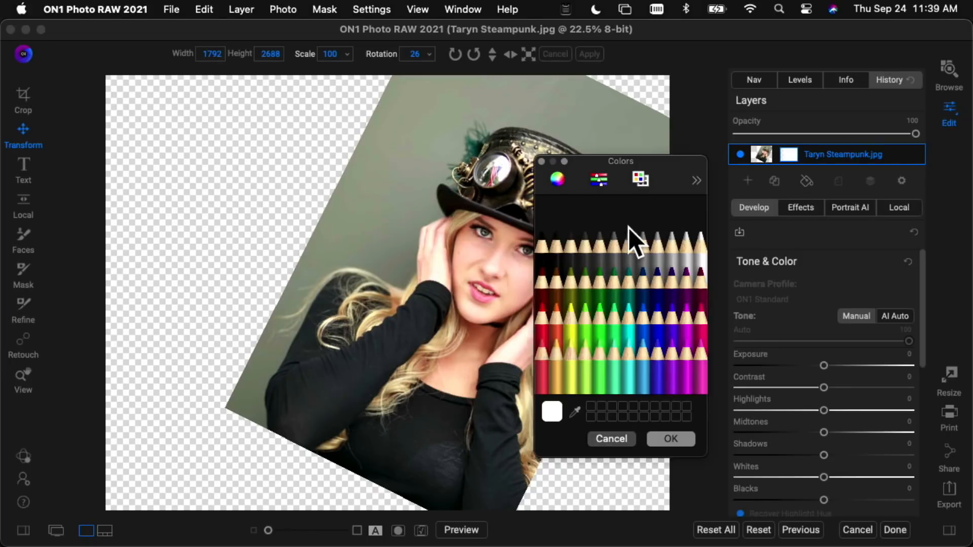
{"action": "left_click", "coordinate": [574, 250]}
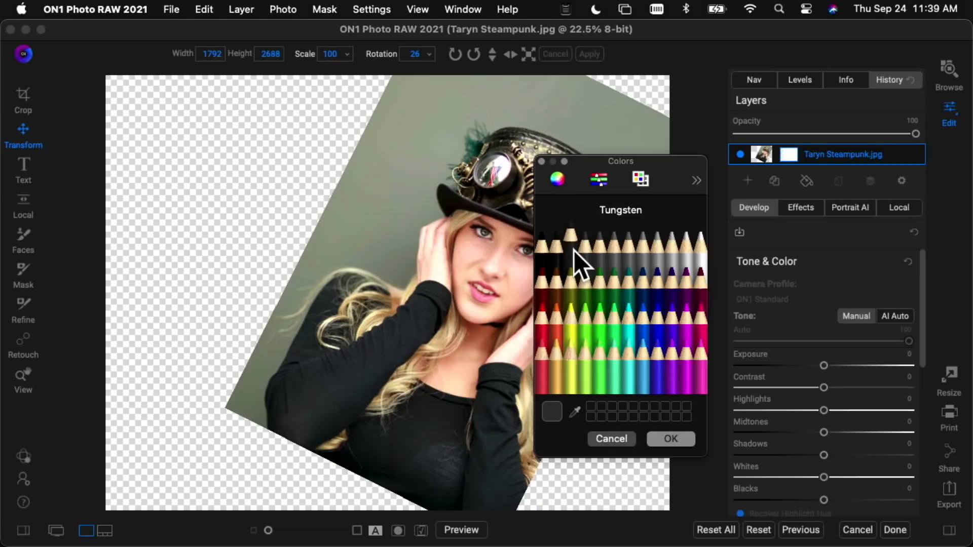
{"action": "left_click", "coordinate": [665, 436]}
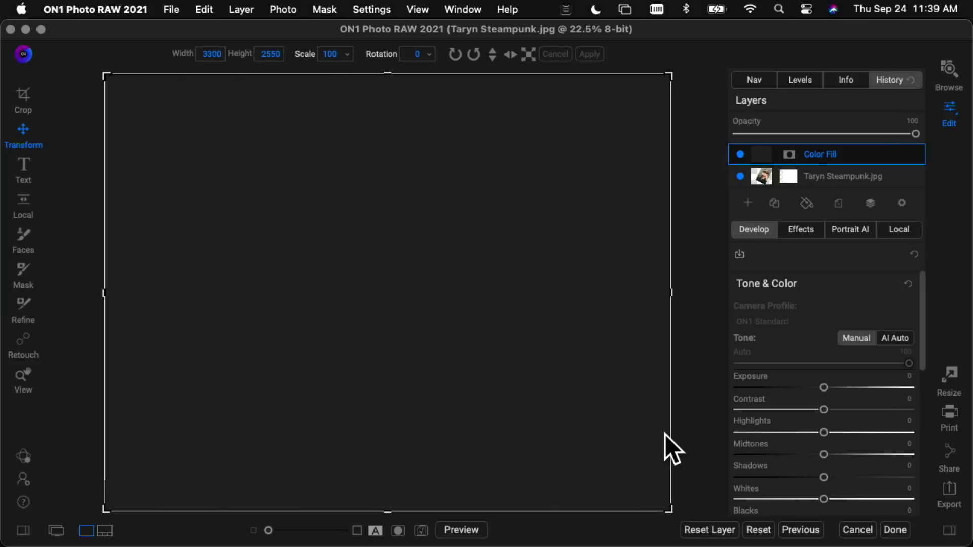
{"action": "left_click", "coordinate": [889, 154]}
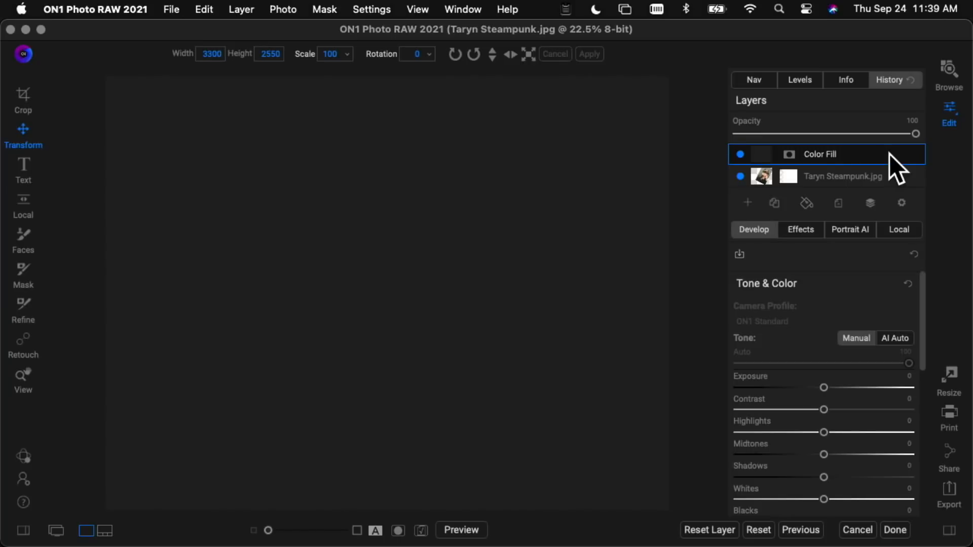
{"action": "left_click_drag", "start_coordinate": [889, 154], "coordinate": [891, 182]}
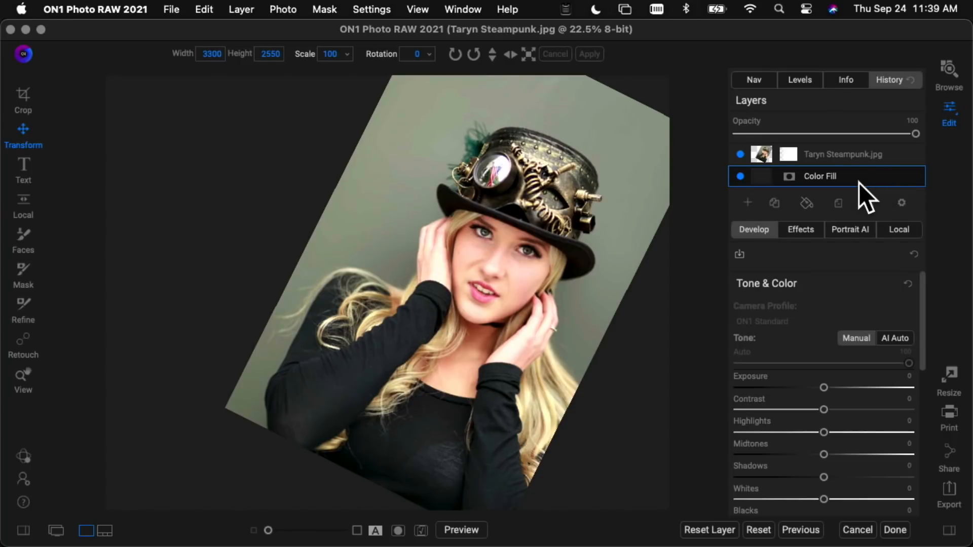
Add a Textures filter to the Color Fill layer.
{"action": "left_click", "coordinate": [805, 227]}
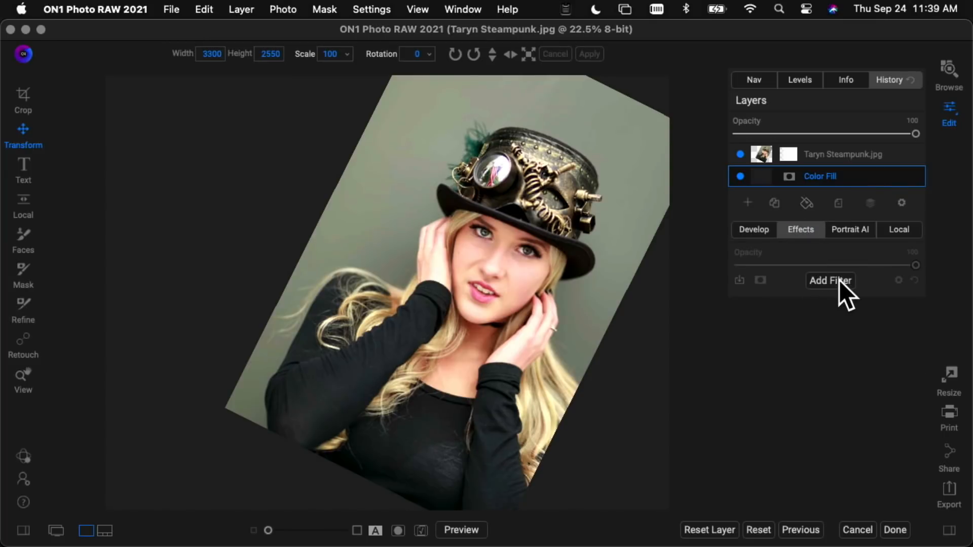
{"action": "left_click", "coordinate": [840, 281]}
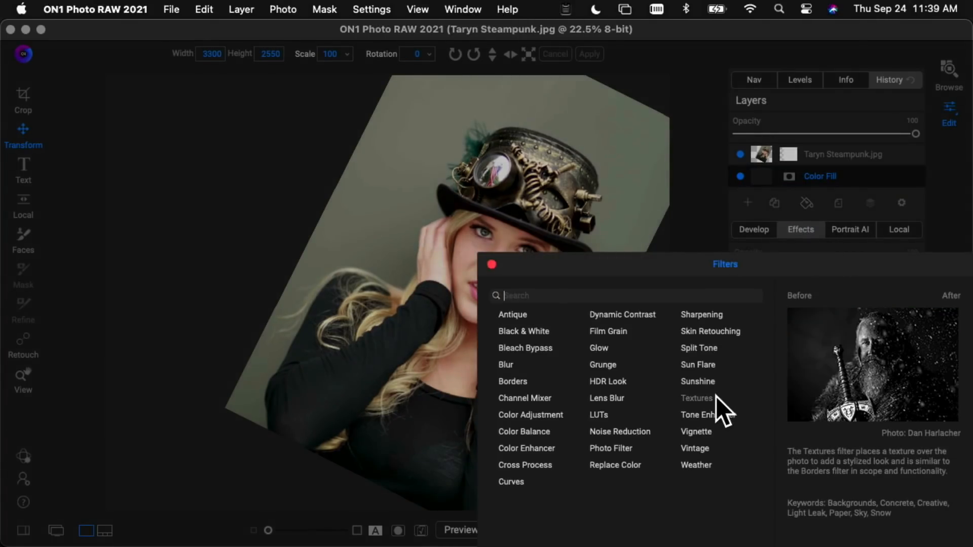
{"action": "left_click", "coordinate": [716, 396]}
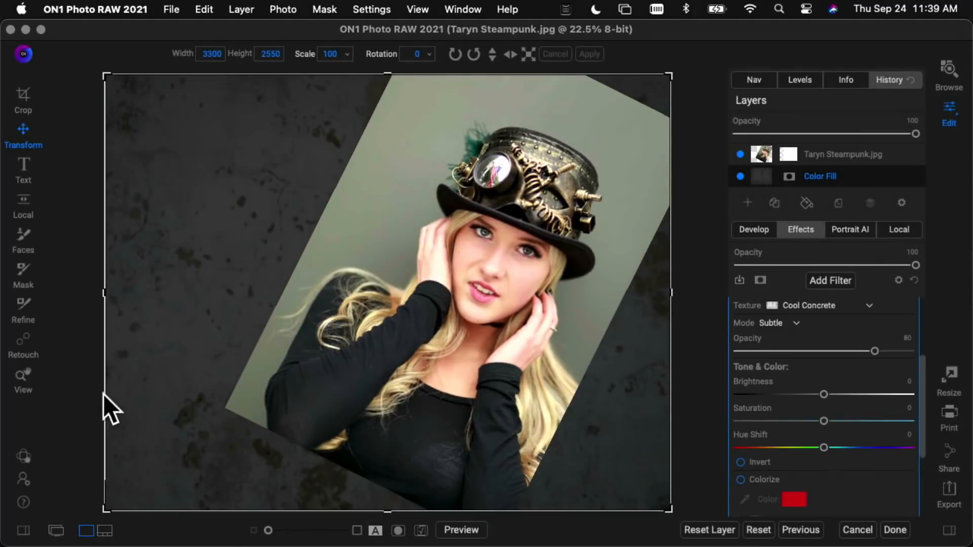
Try the Bokeh 2, Brocade Cool, Cool Concrete and Crumpled Paper textures on the Color Fill background.
{"action": "left_click", "coordinate": [23, 531]}
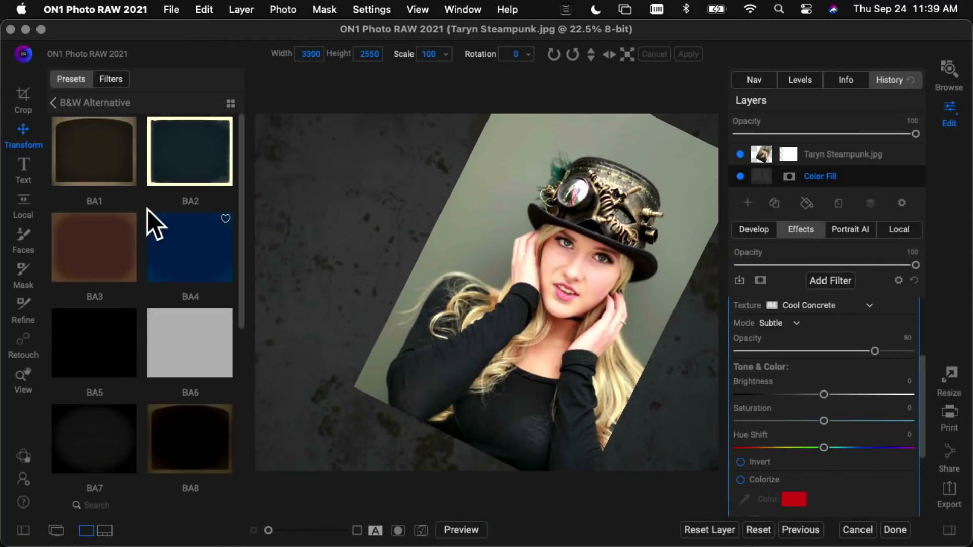
{"action": "left_click", "coordinate": [111, 79]}
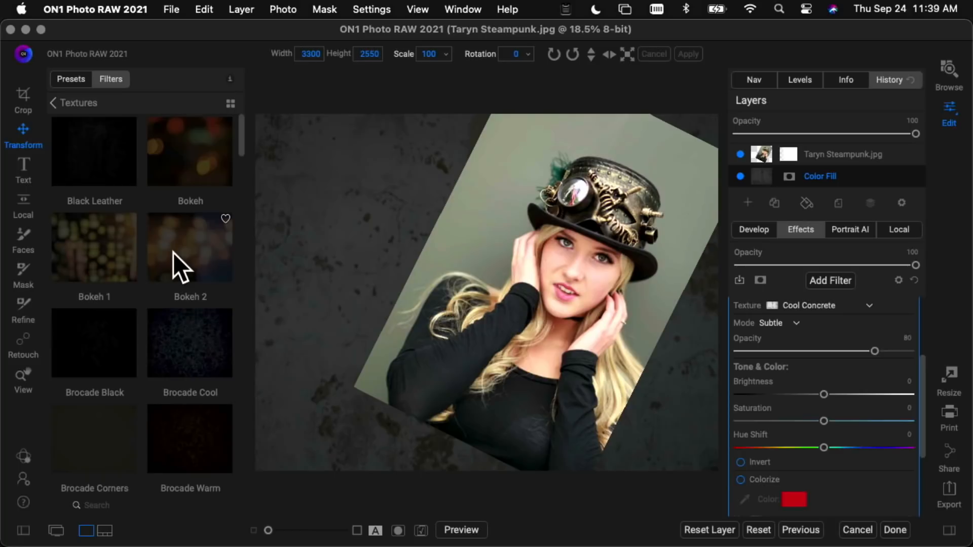
{"action": "left_click", "coordinate": [172, 245]}
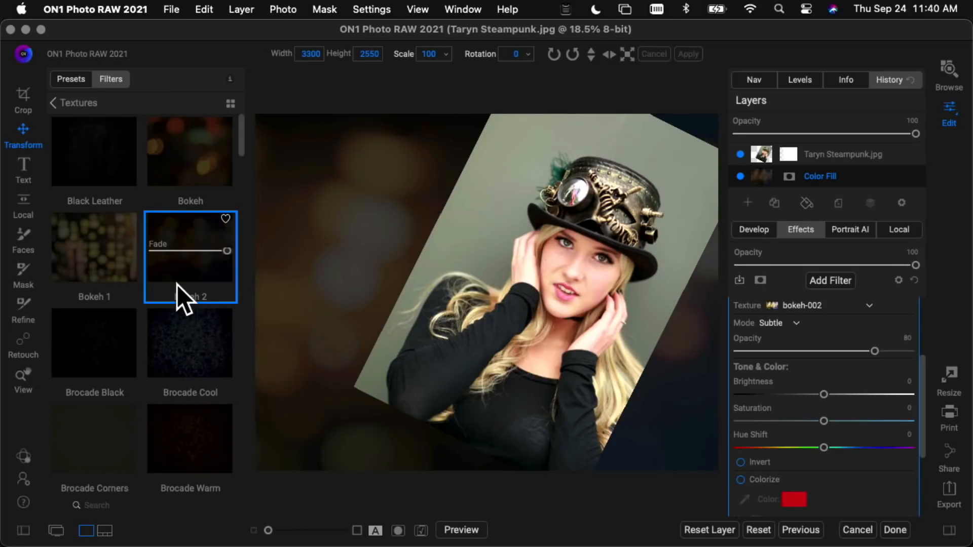
{"action": "scroll", "coordinate": [177, 285], "scroll_direction": "down", "scroll_amount": 4}
{"action": "left_click", "coordinate": [192, 141]}
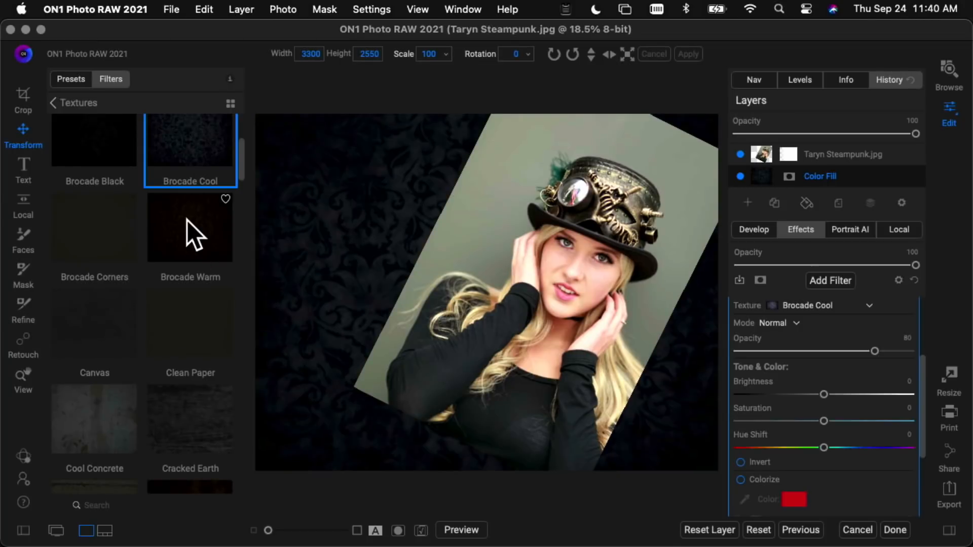
{"action": "scroll", "coordinate": [187, 220], "scroll_direction": "down", "scroll_amount": 3}
{"action": "scroll", "coordinate": [187, 220], "scroll_direction": "down", "scroll_amount": 2}
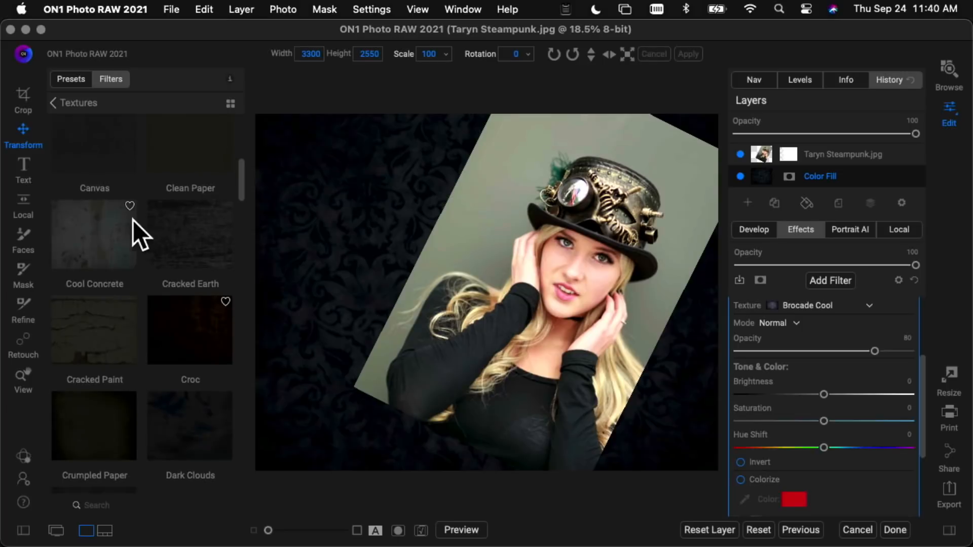
{"action": "left_click", "coordinate": [126, 226]}
{"action": "scroll", "coordinate": [148, 250], "scroll_direction": "down", "scroll_amount": 3}
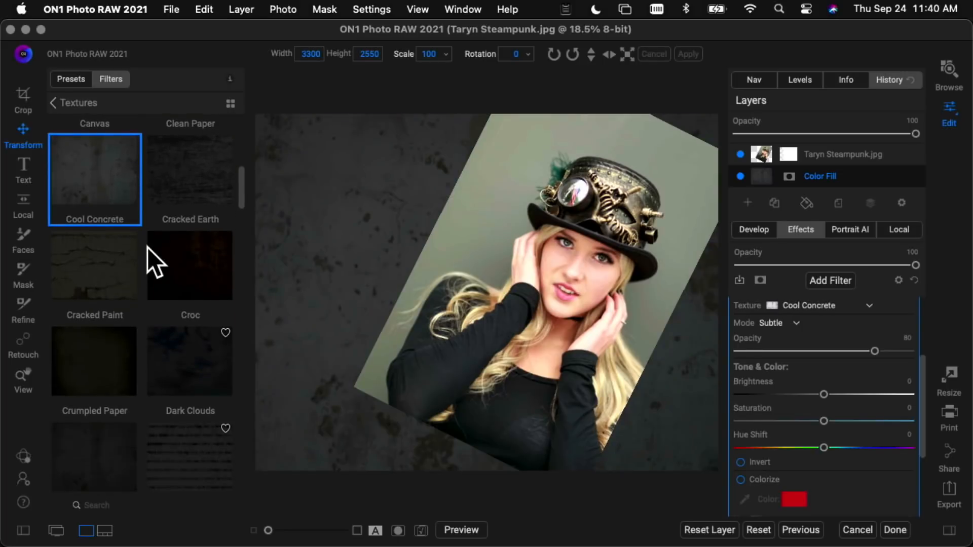
{"action": "left_click", "coordinate": [119, 263]}
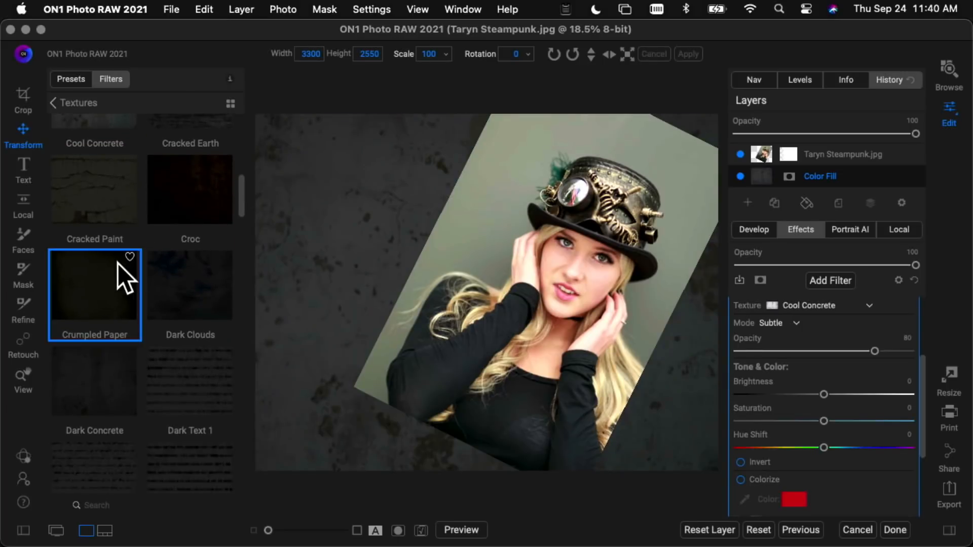
Apply the Dark Concrete texture preset to the Color Fill background layer.
{"action": "scroll", "coordinate": [129, 282], "scroll_direction": "down", "scroll_amount": 2}
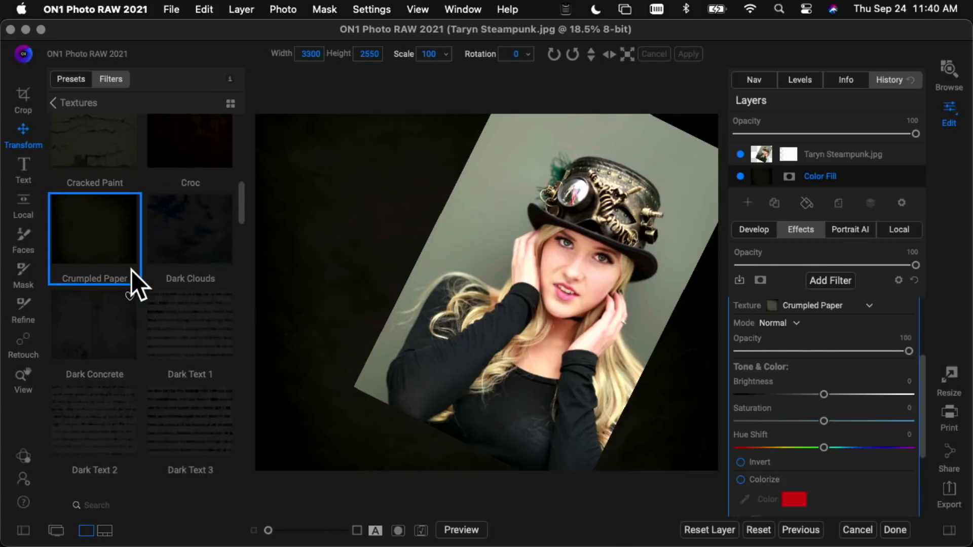
{"action": "left_click", "coordinate": [118, 294]}
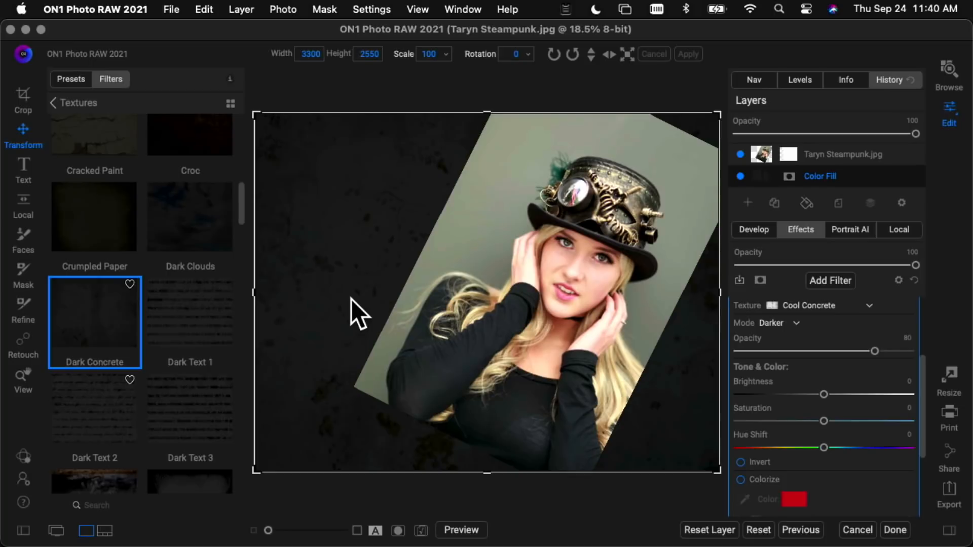
Apply the BA12 preset from B&W Alternative to the Taryn Steampunk.jpg portrait layer and check the composition in full-screen view.
{"action": "left_click", "coordinate": [833, 155]}
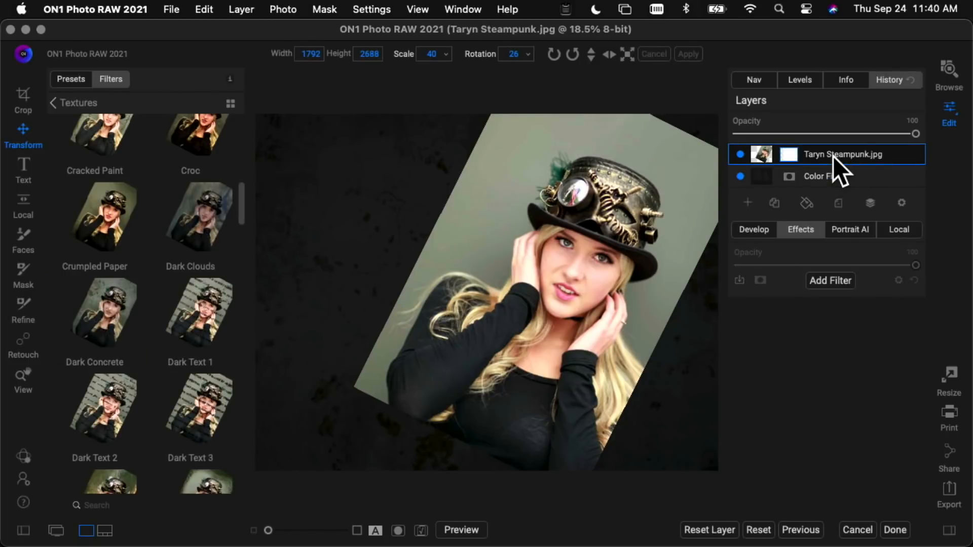
{"action": "left_click", "coordinate": [77, 77]}
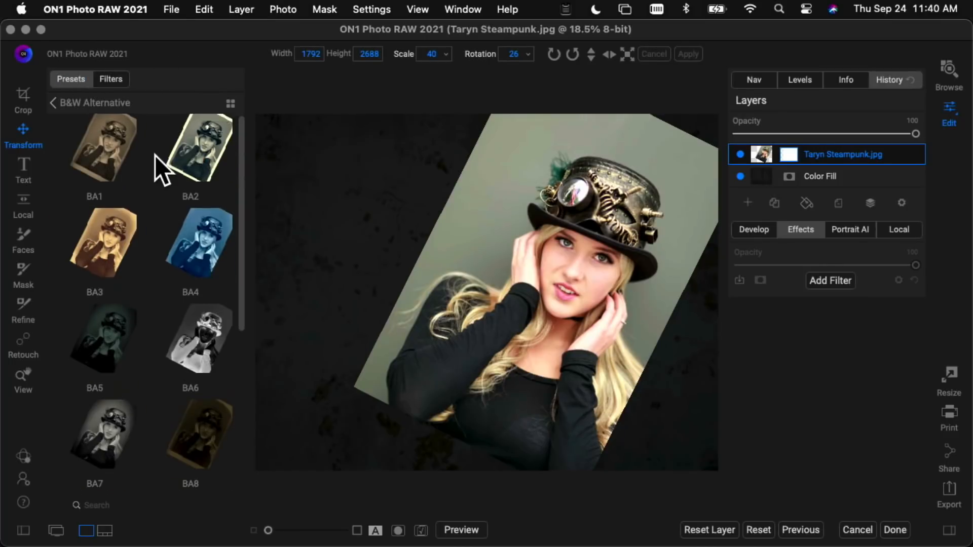
{"action": "scroll", "coordinate": [155, 156], "scroll_direction": "down", "scroll_amount": 5}
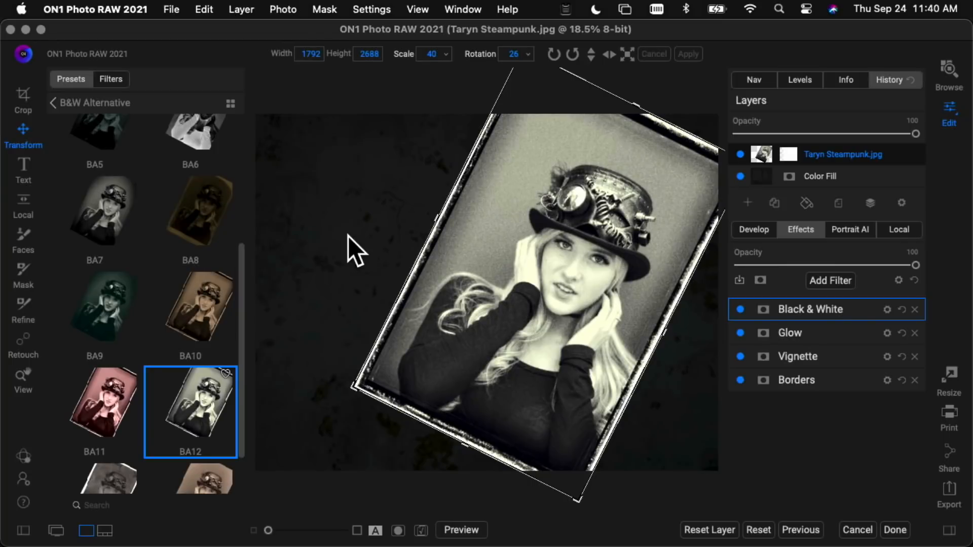
{"action": "key", "text": "f"}
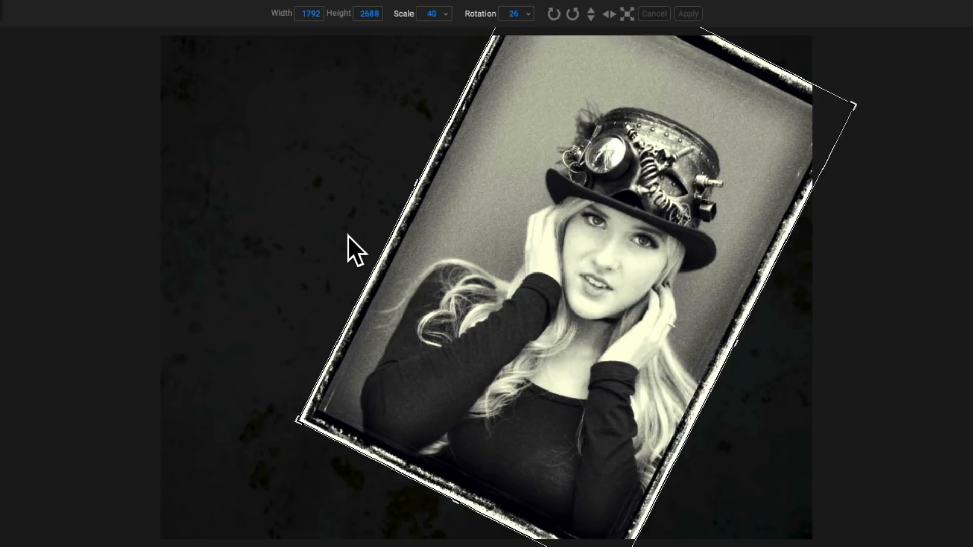
{"action": "key", "text": "f"}
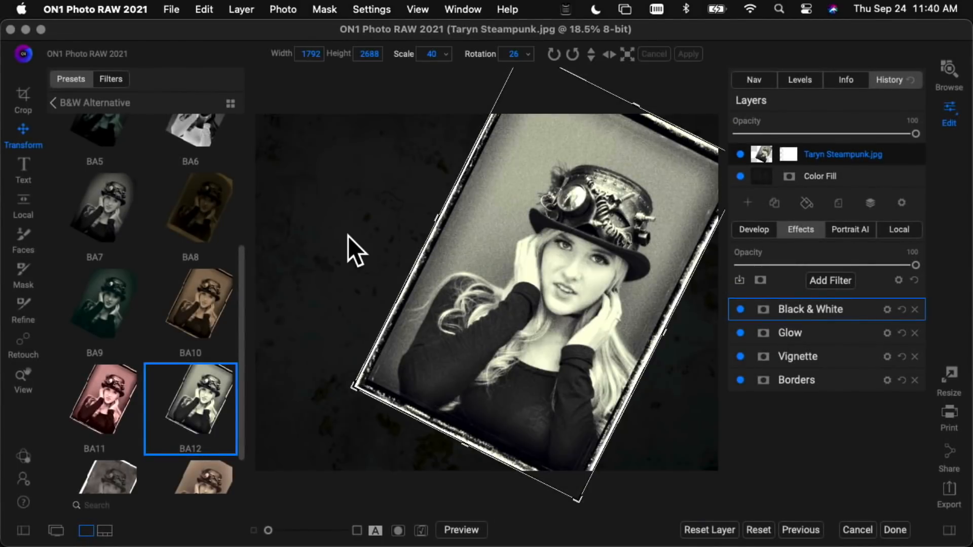